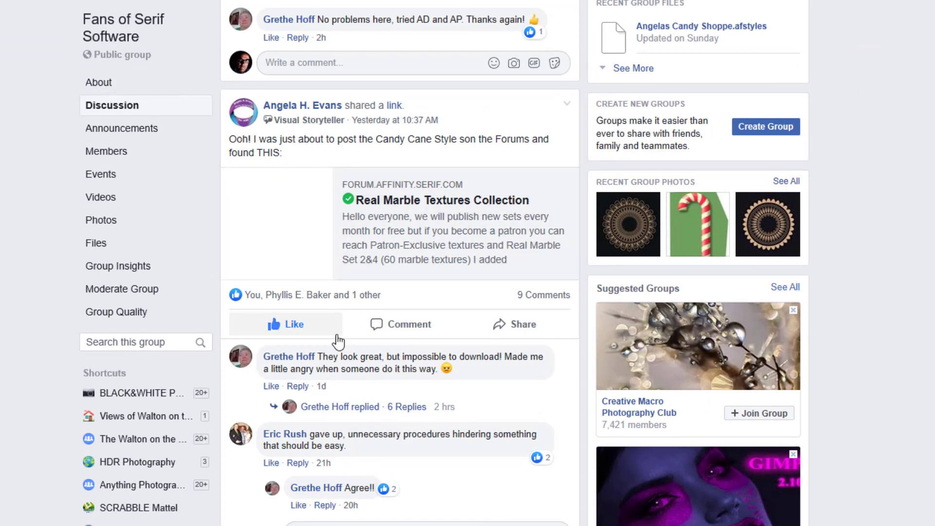
Switch to the Real Marble Textures Collection thread and scroll through the replies about failed downloads.
mouse_move(337, 336)
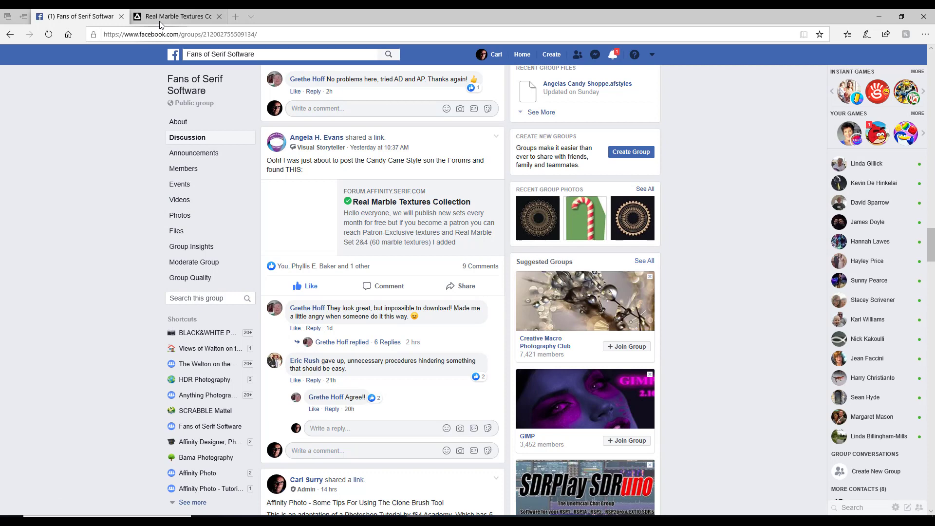
click(176, 17)
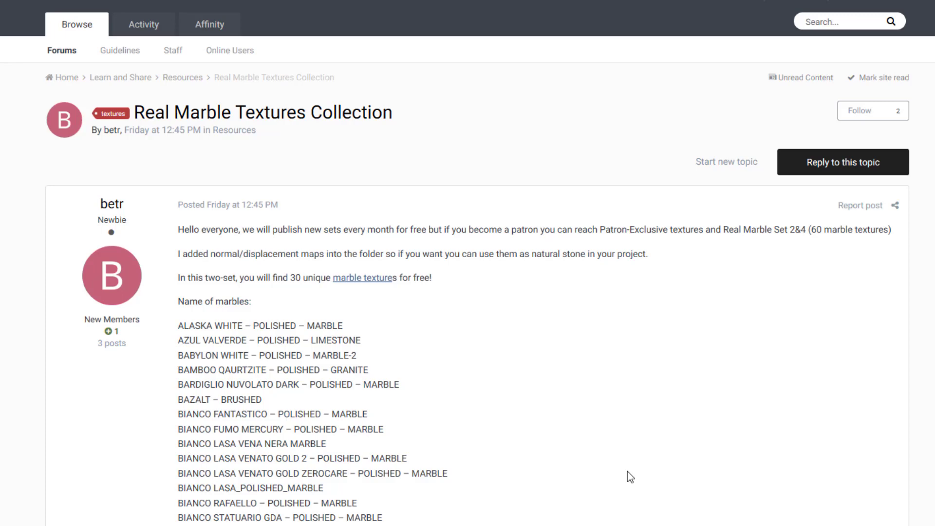
scroll(382, 350, down, 2)
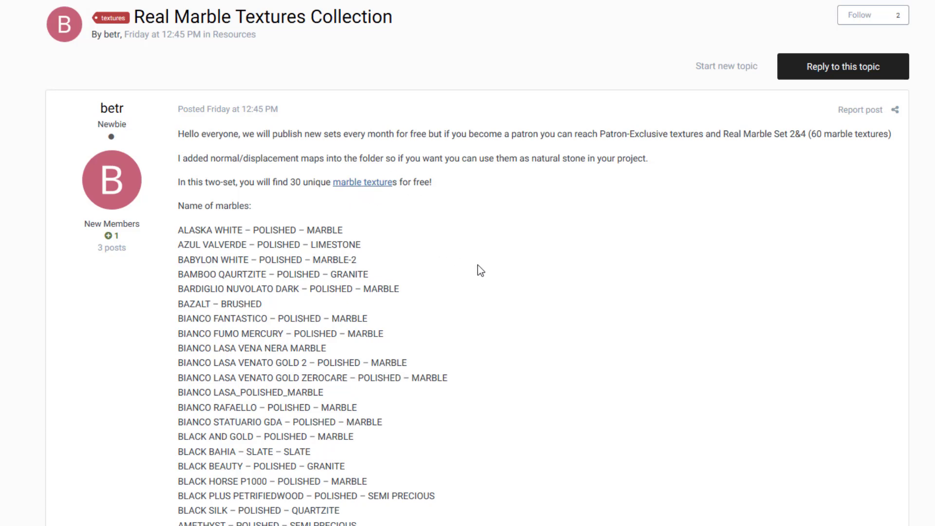
scroll(476, 269, down, 8)
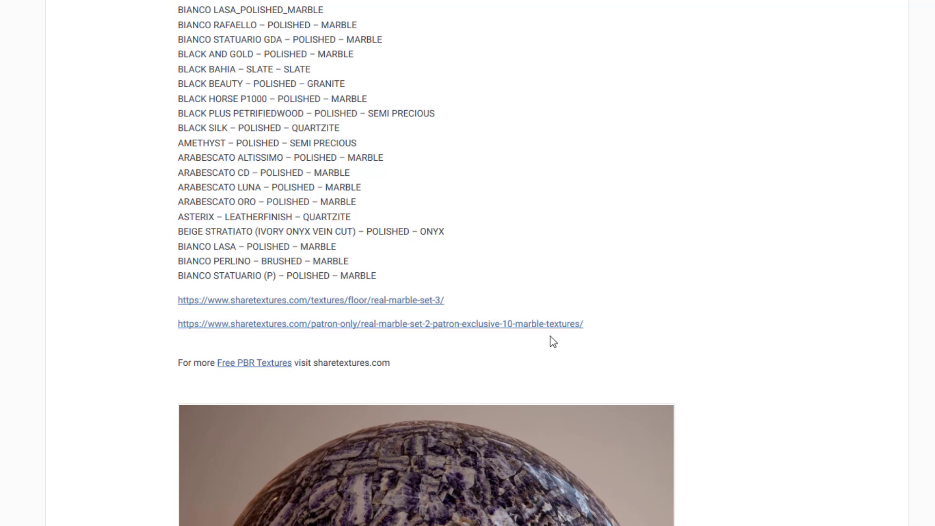
scroll(633, 276, up, 4)
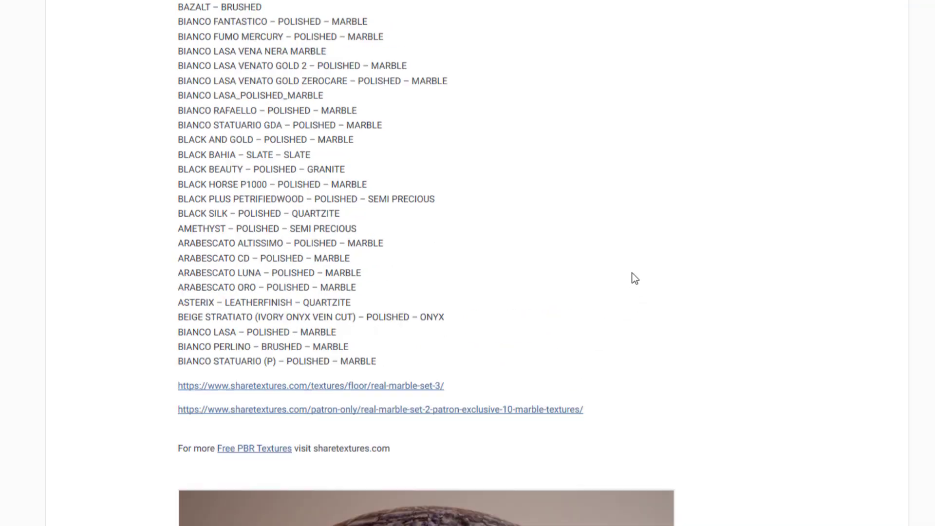
scroll(632, 282, down, 4)
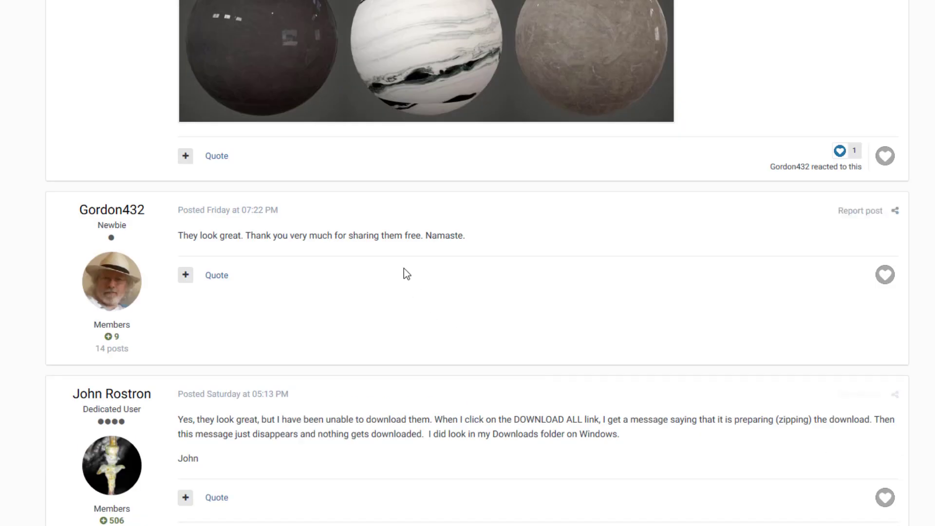
scroll(333, 284, down, 4)
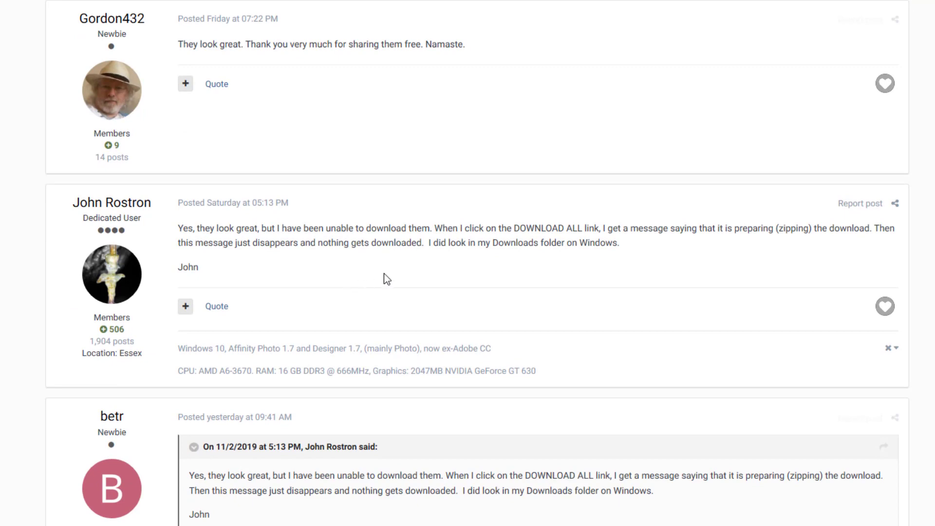
scroll(736, 319, down, 4)
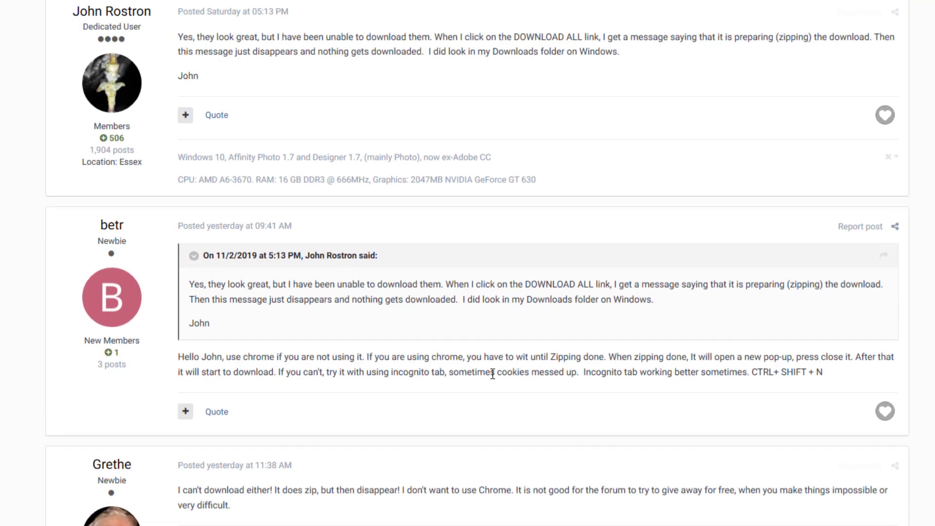
scroll(493, 374, down, 8)
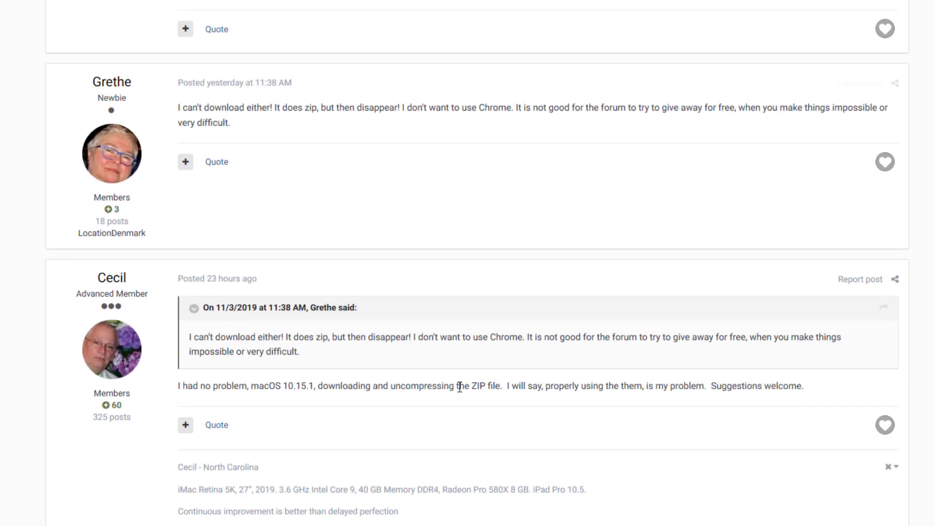
scroll(459, 387, down, 6)
scroll(459, 389, down, 6)
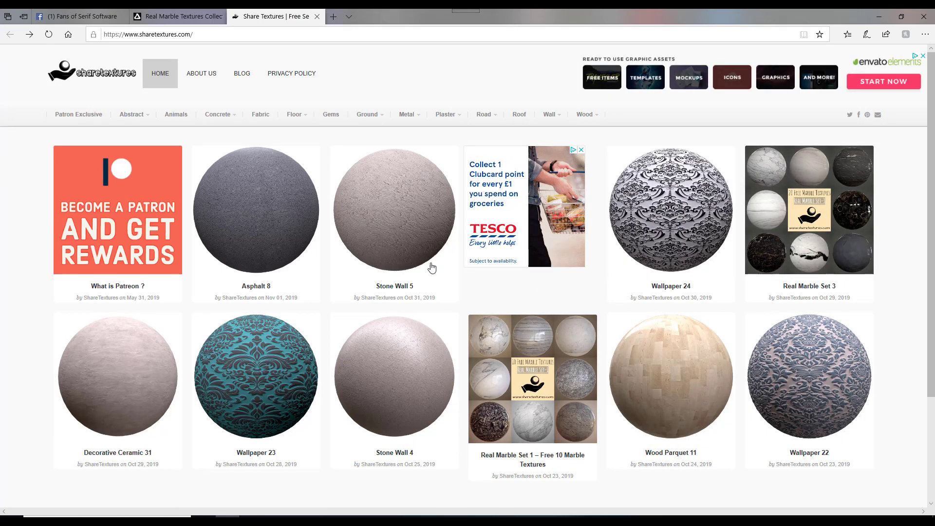
Scroll the sharetextures.com texture grid and open the Wood Plank 9 sphere thumbnail's page.
scroll(372, 453, down, 3)
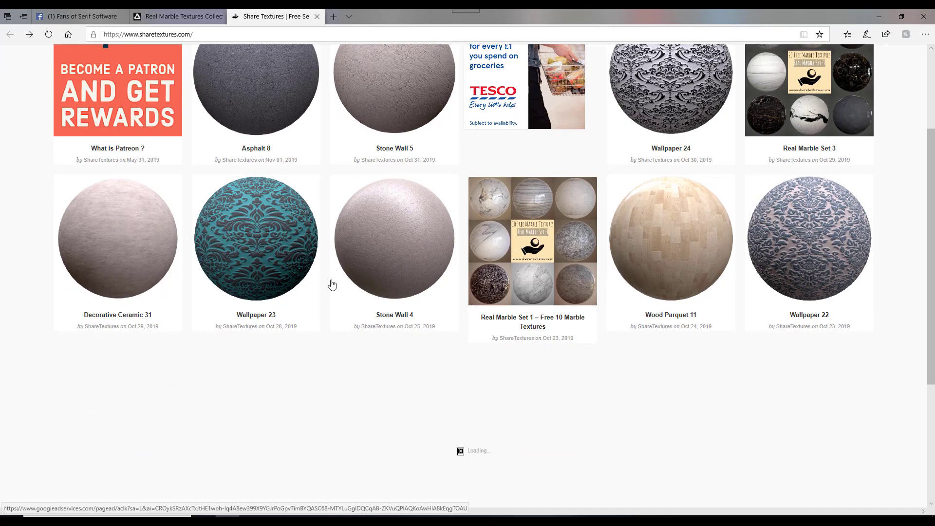
scroll(562, 335, down, 7)
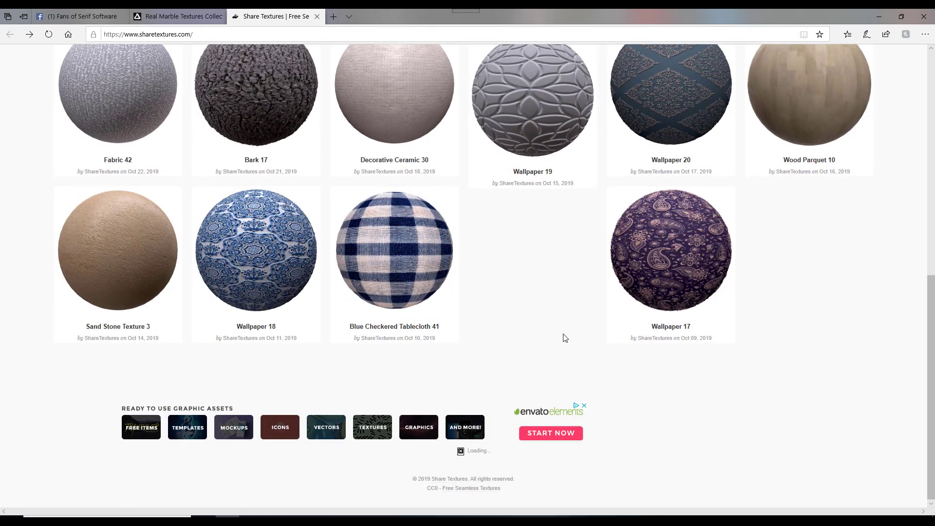
scroll(564, 336, down, 4)
scroll(565, 339, down, 3)
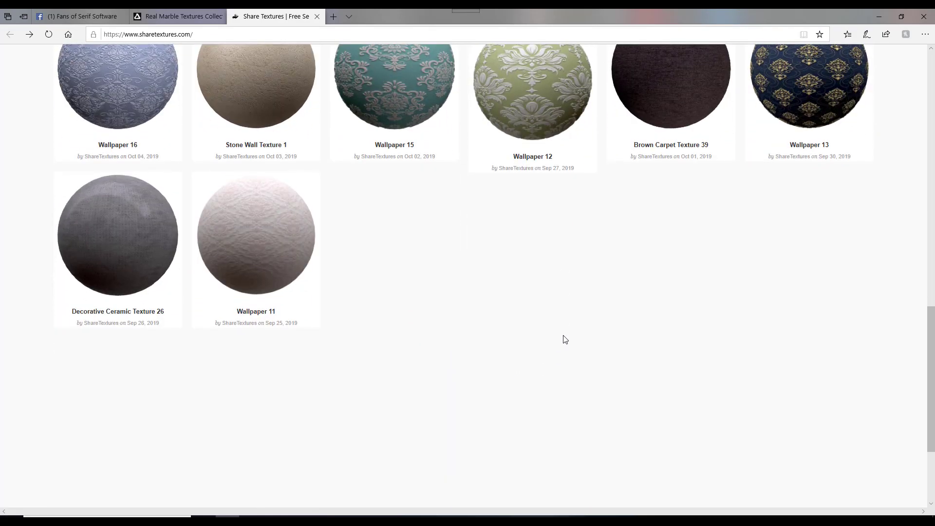
scroll(572, 352, up, 20)
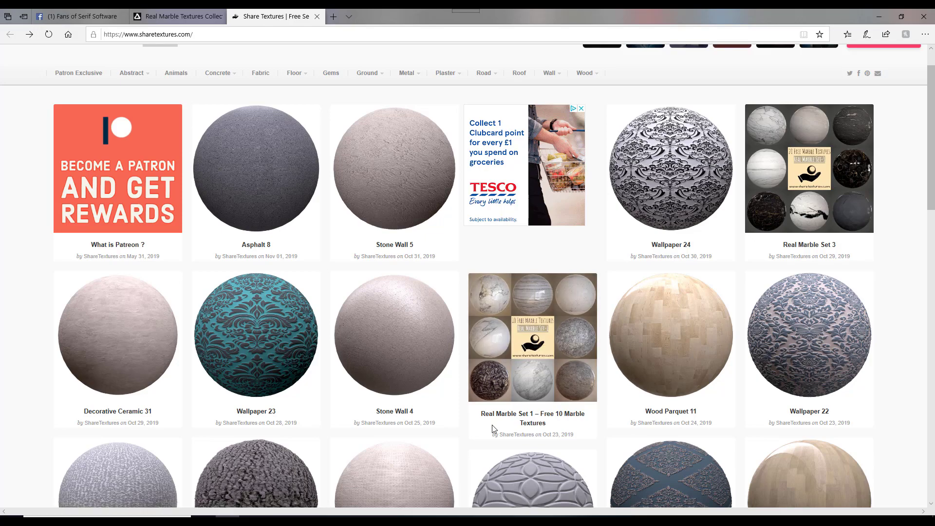
scroll(493, 429, down, 4)
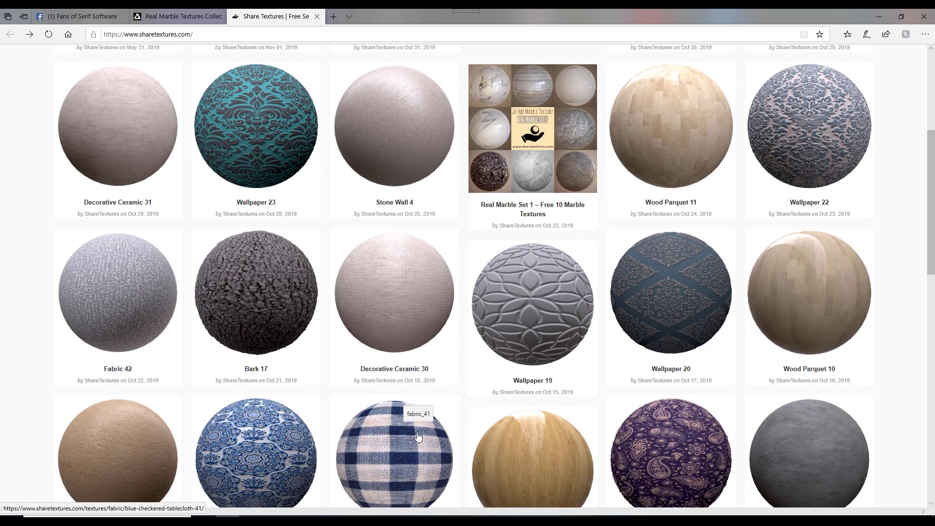
scroll(419, 437, down, 5)
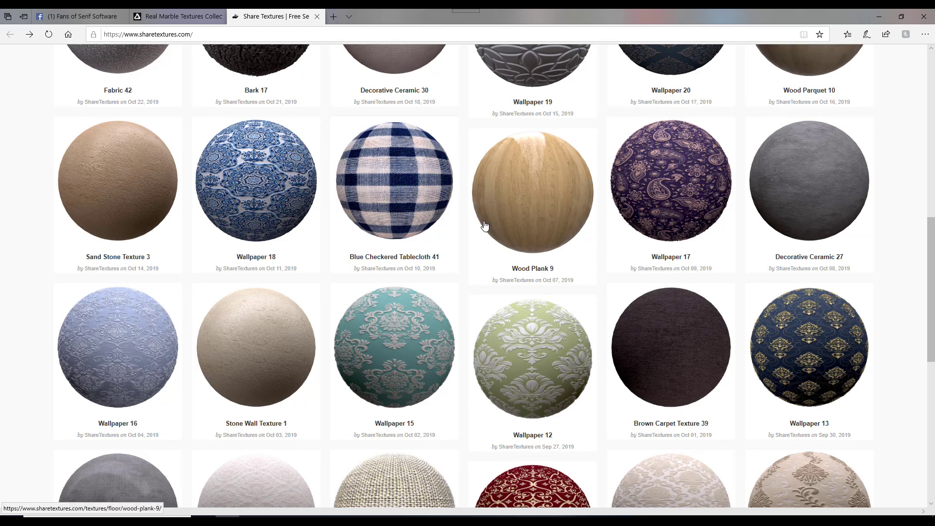
click(542, 220)
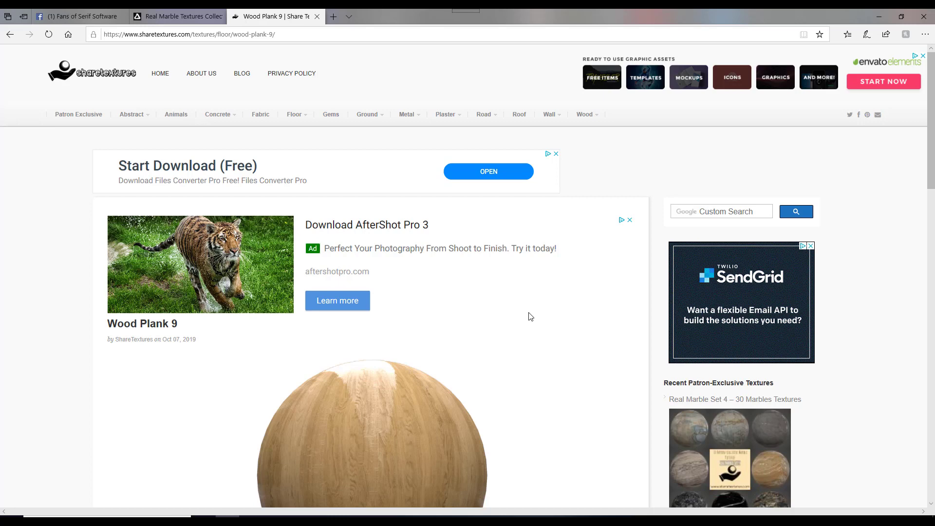
Scroll down the Wood Plank 9 page past its AO, Diffuse, Displacement, Normal and Specular previews.
scroll(533, 330, down, 1)
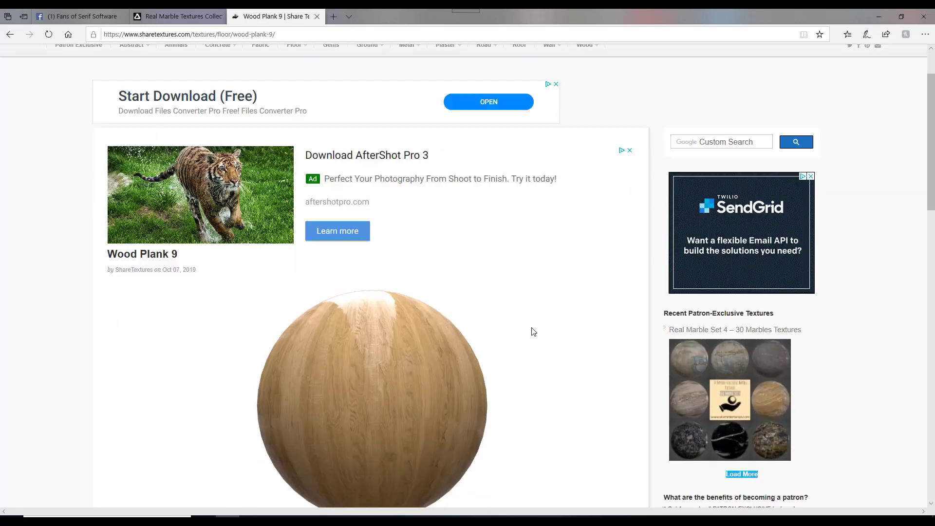
scroll(460, 357, down, 3)
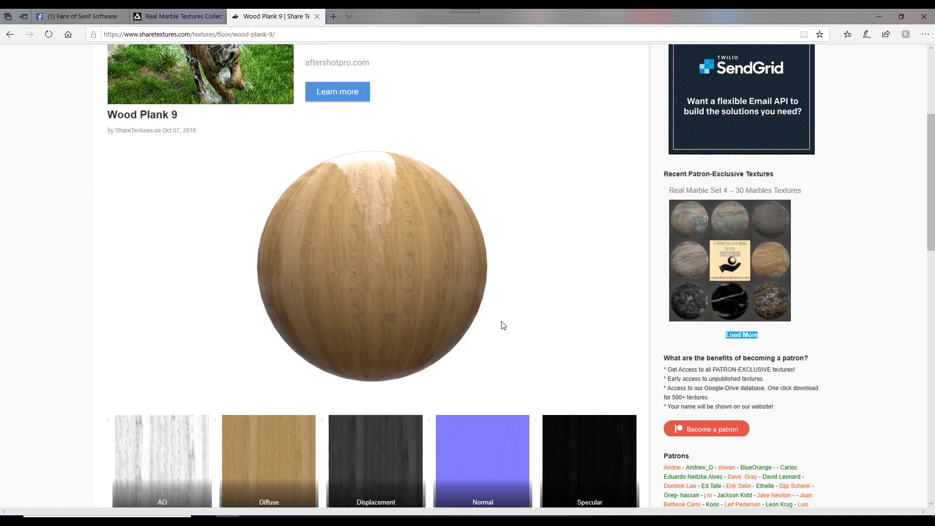
scroll(504, 323, down, 1)
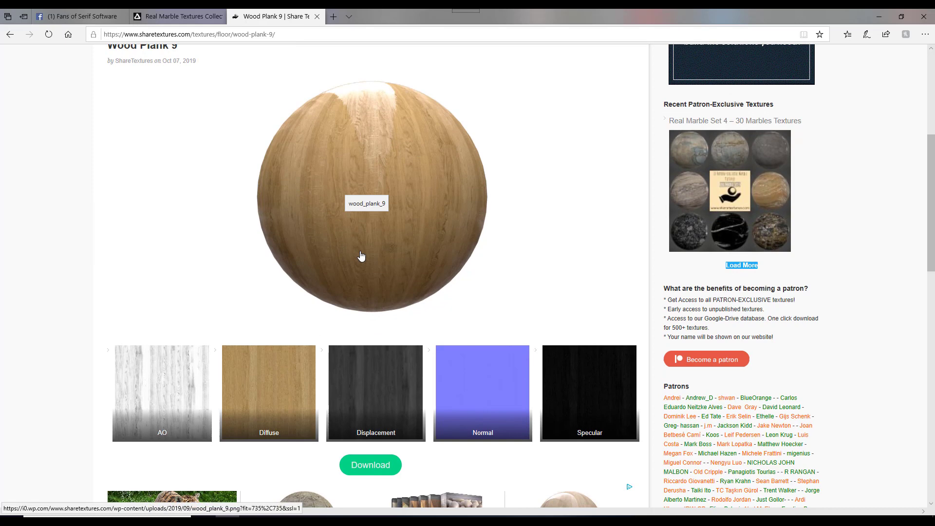
scroll(363, 257, down, 1)
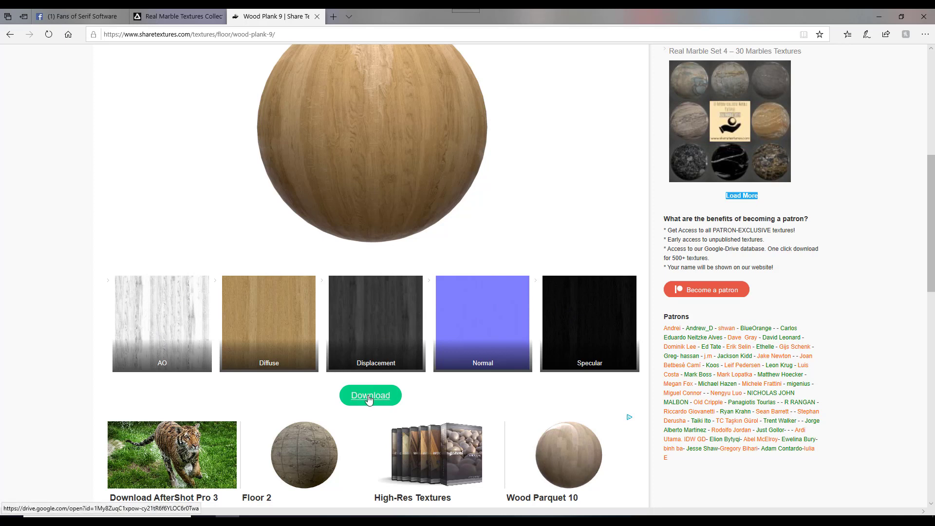
Download the wood_plank_9 Google Drive folder as a 25.4 MB zip and save it to disk.
click(369, 398)
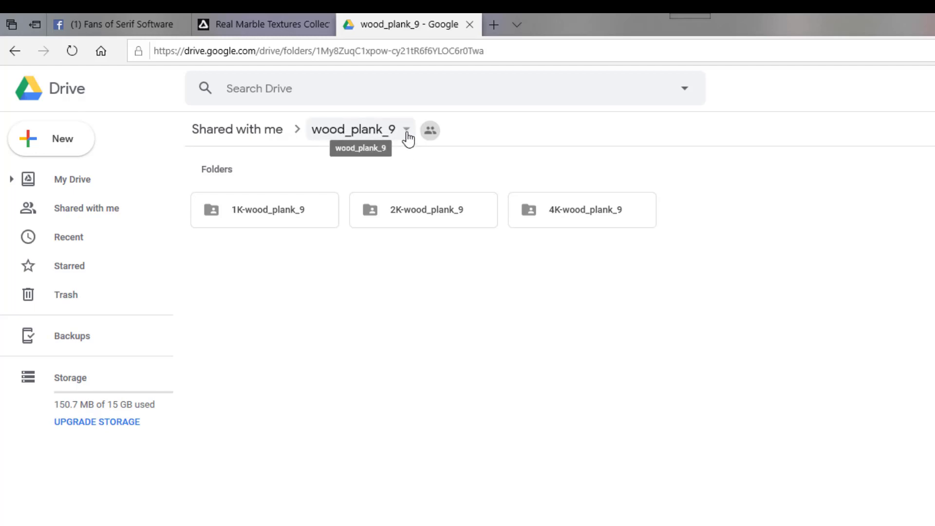
click(407, 132)
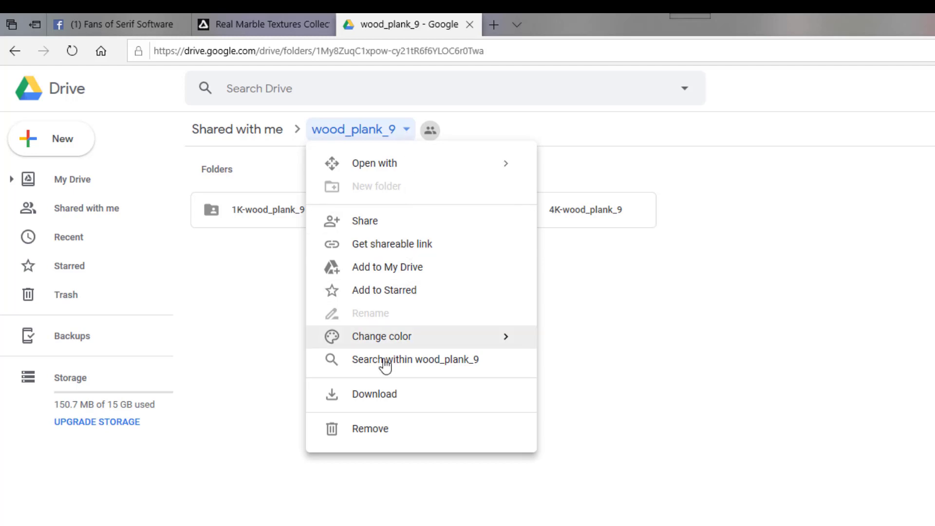
click(375, 393)
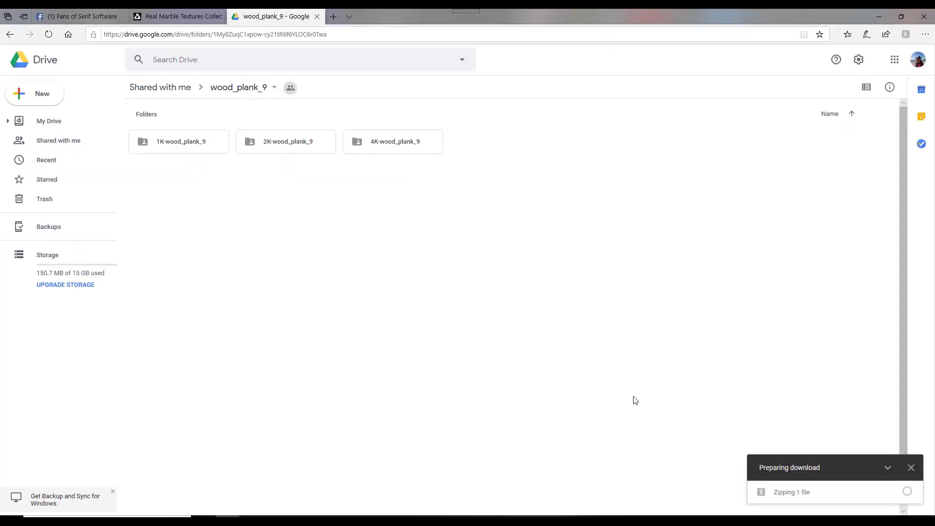
mouse_move(791, 488)
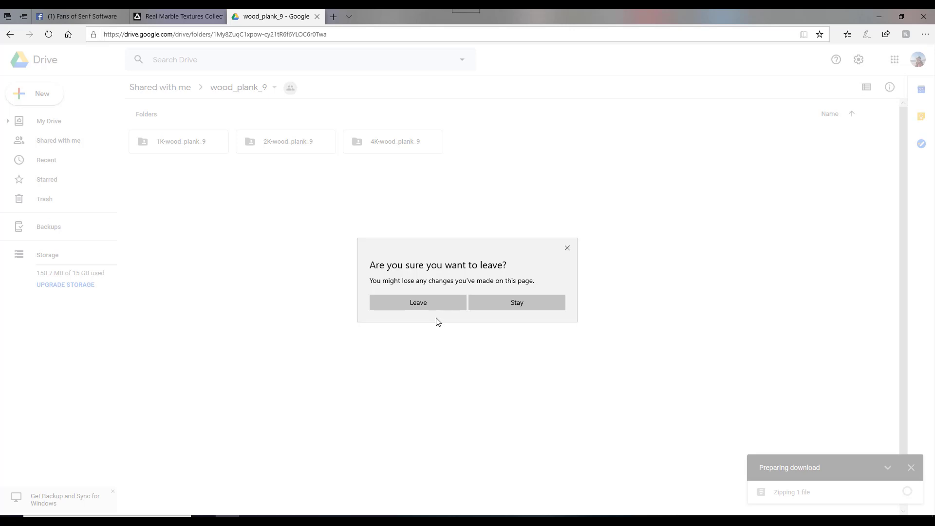
click(422, 305)
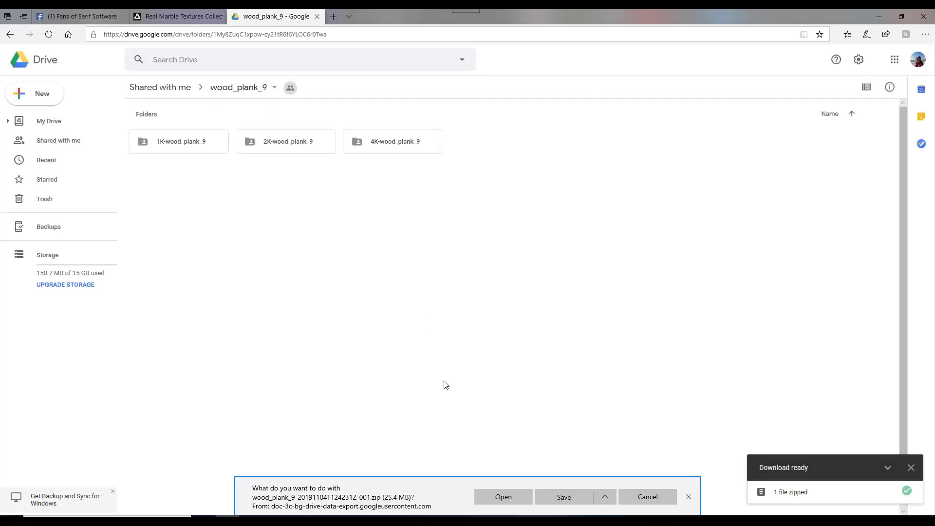
click(567, 499)
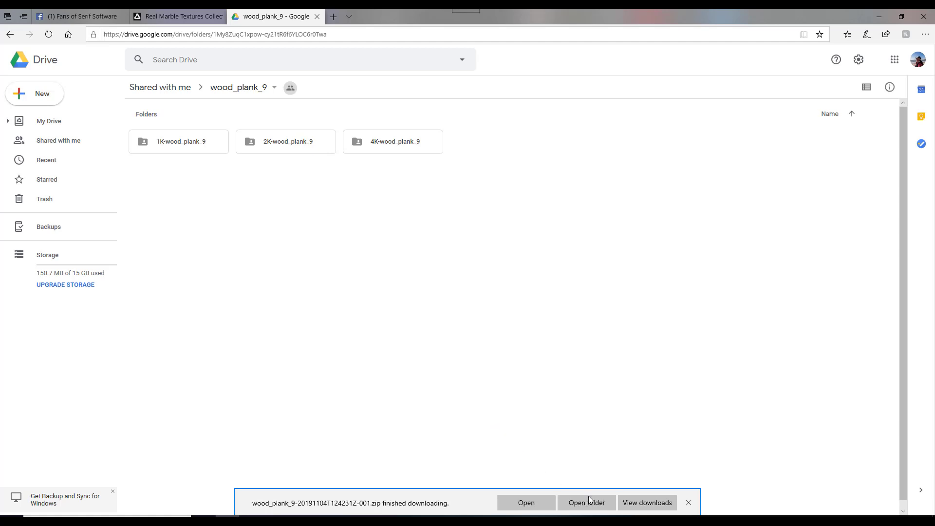
Extract the downloaded wood_plank_9 zip in Downloads into its suggested folder.
click(591, 503)
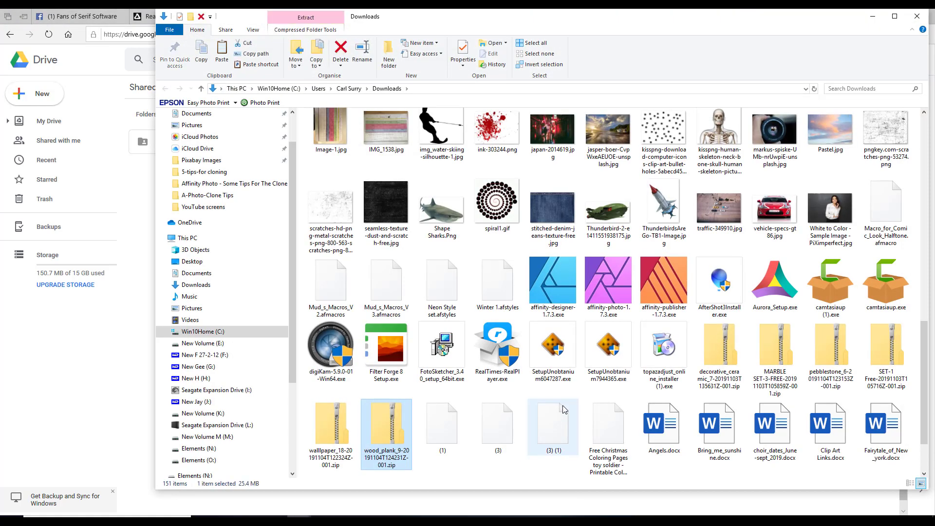
click(895, 16)
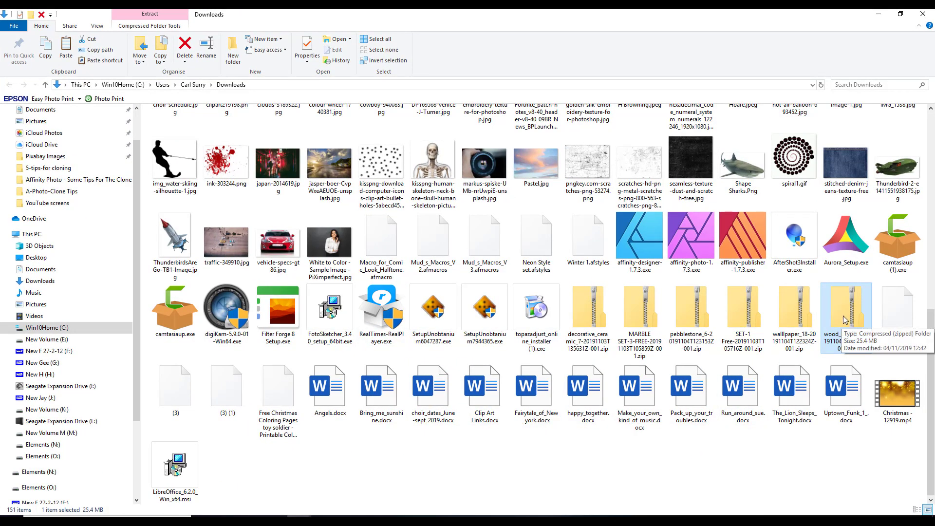
right_click(843, 315)
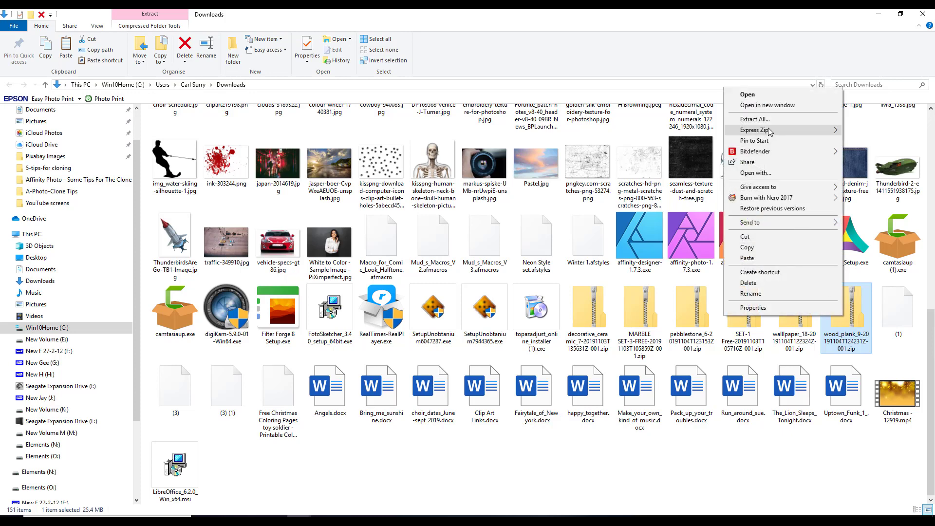
click(755, 119)
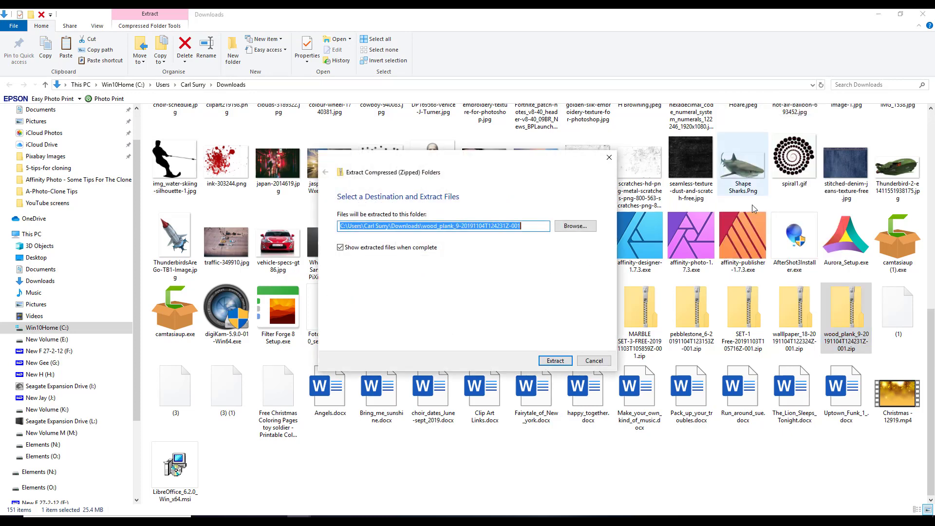
click(555, 361)
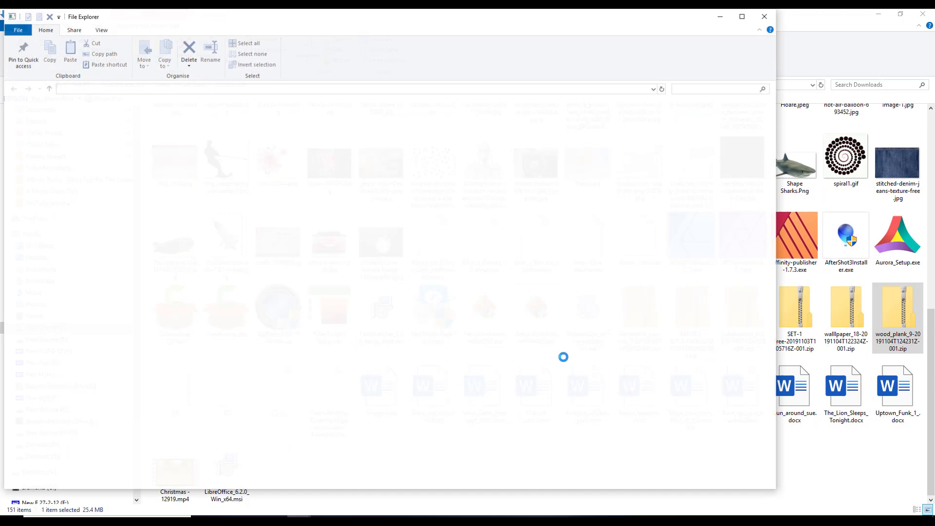
Browse the extracted folders down to 4K-wood_plank_9, then close File Explorer and the Drive tab.
click(765, 16)
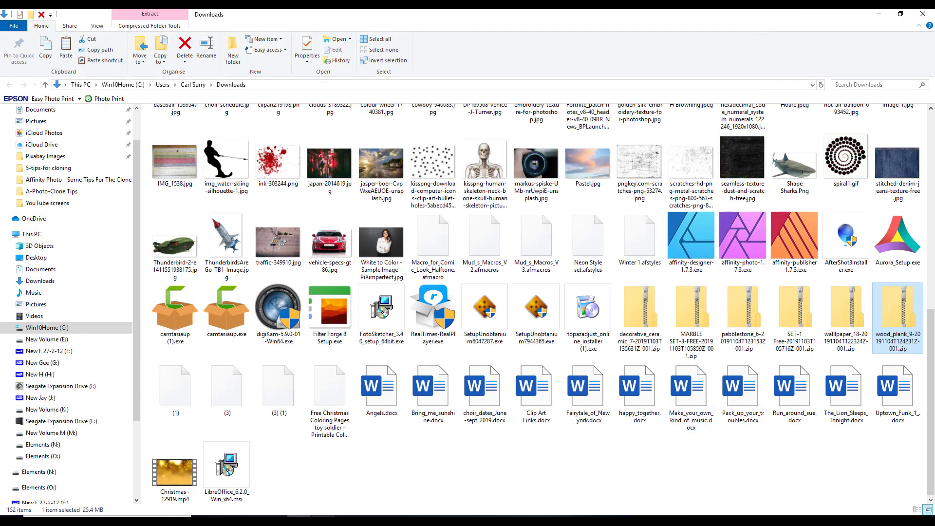
scroll(634, 390, up, 10)
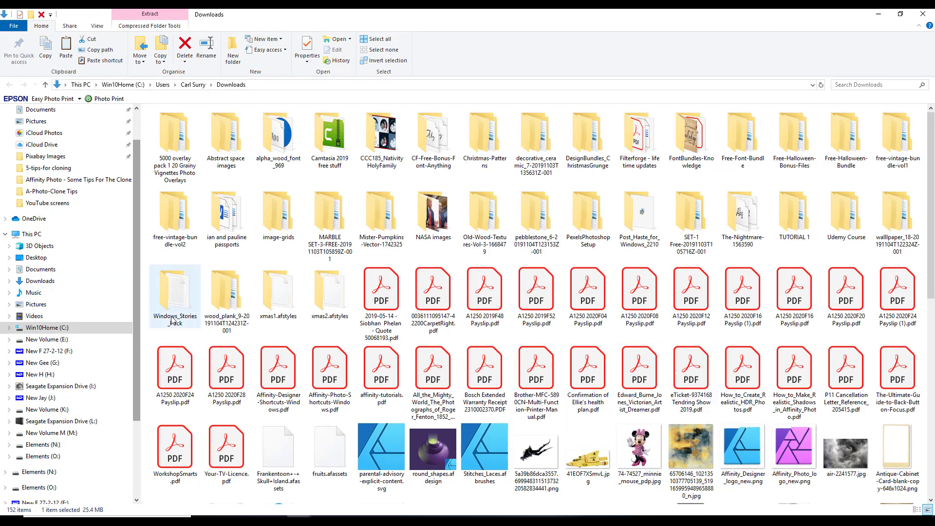
double_click(221, 295)
double_click(175, 124)
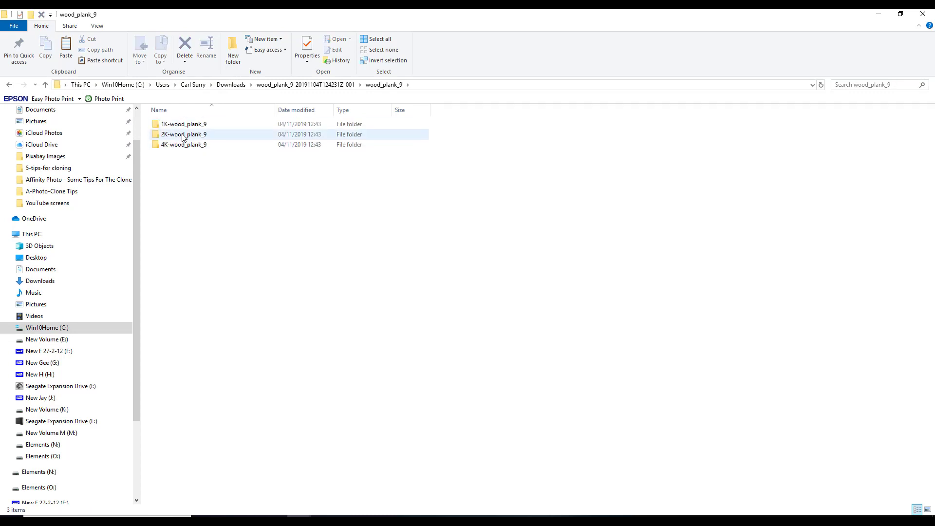
double_click(155, 147)
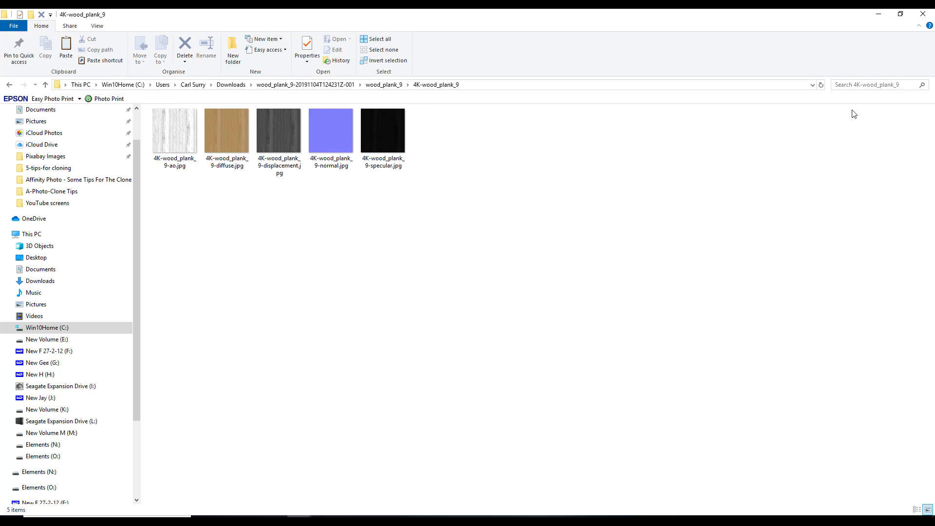
click(923, 14)
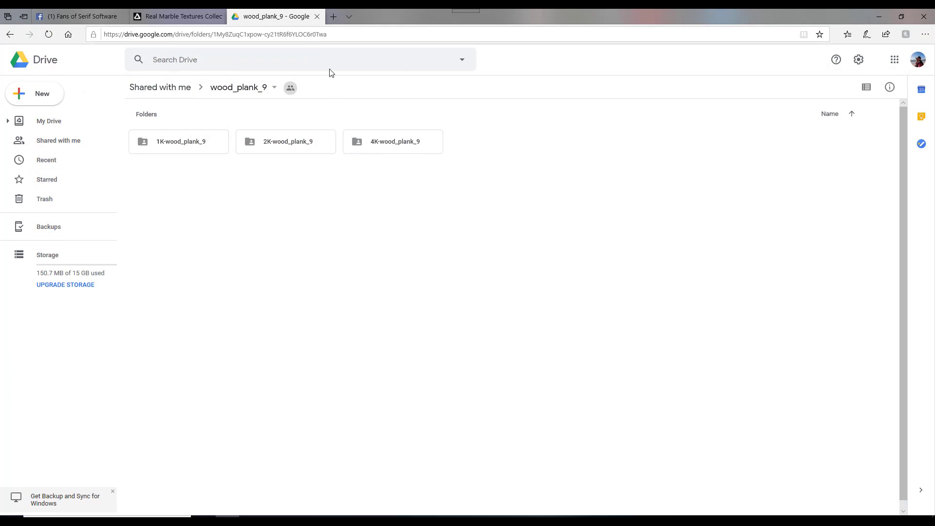
click(317, 17)
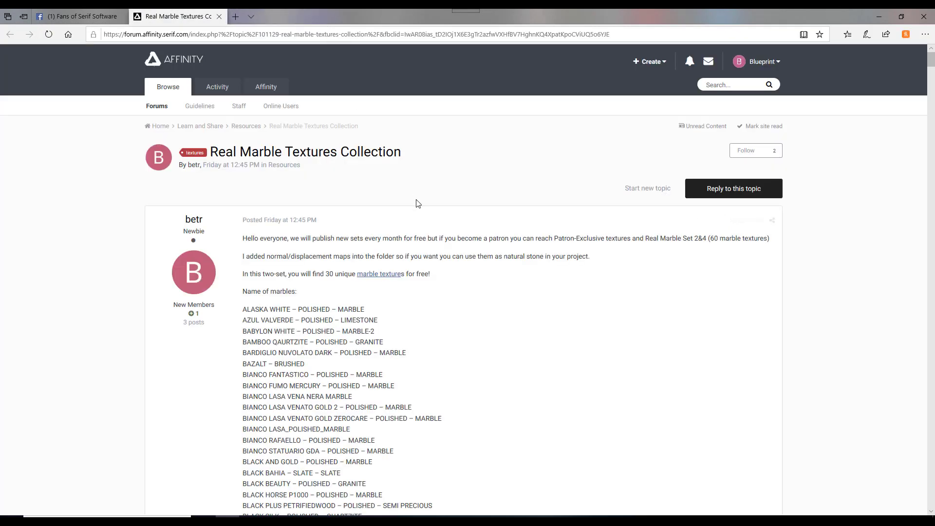
Minimize the browser and scroll the Real Marble Textures Collection post listing its 30 marble textures.
click(879, 19)
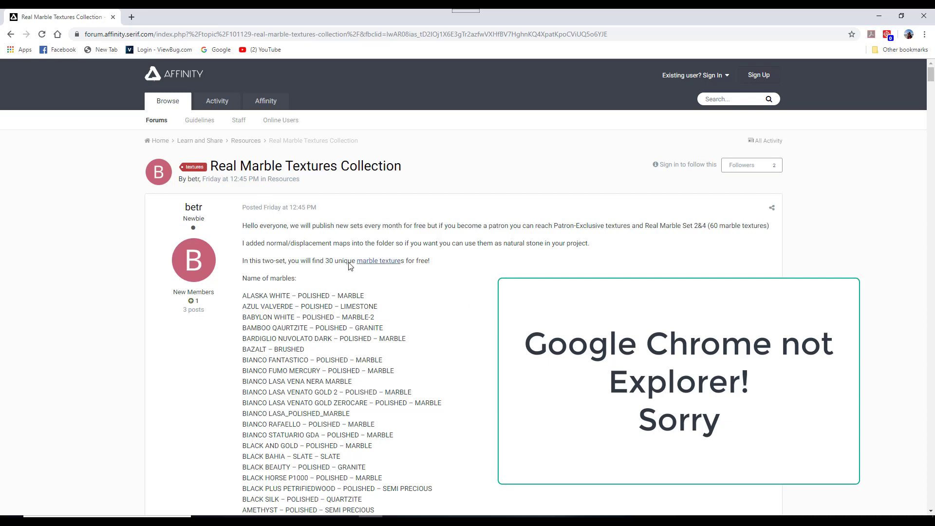
scroll(349, 265, down, 1)
scroll(455, 338, up, 1)
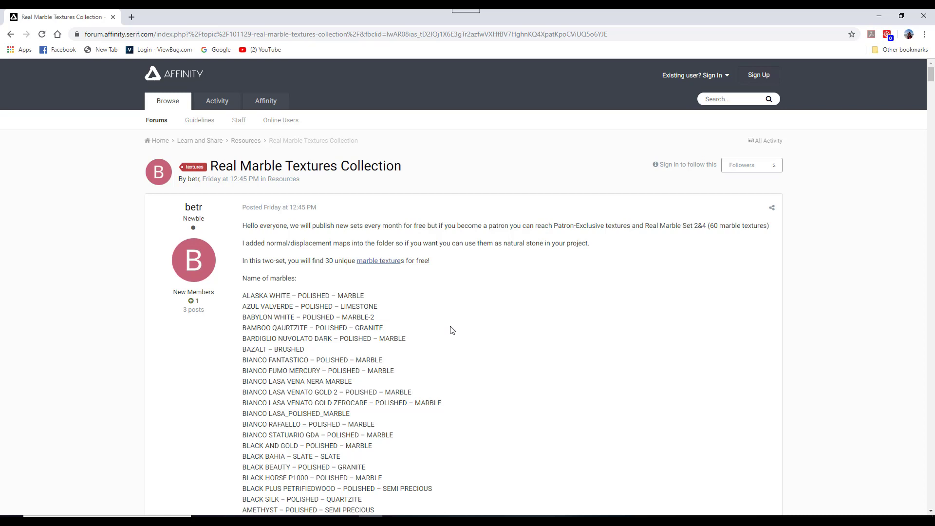
scroll(452, 331, down, 4)
scroll(450, 336, up, 2)
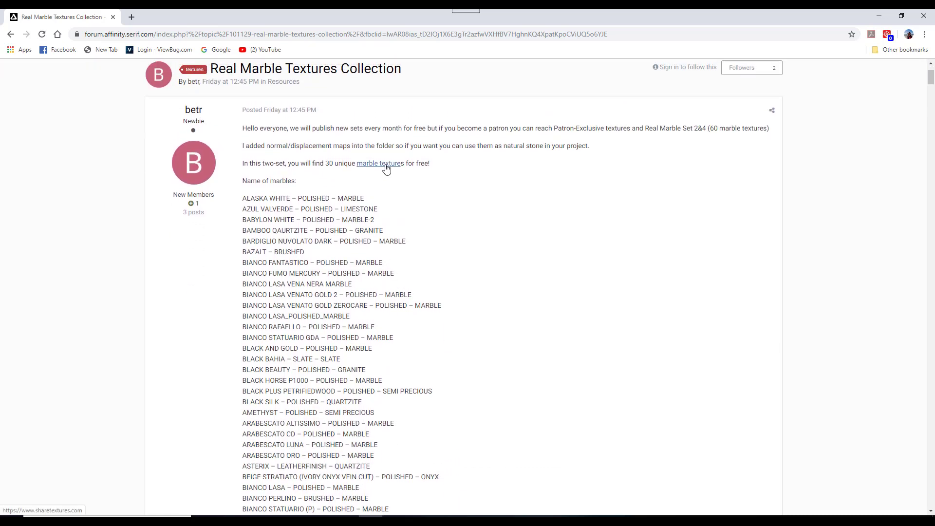
Follow the post's marble textures link to sharetextures.com and open the Wallpaper 9 texture page.
click(386, 168)
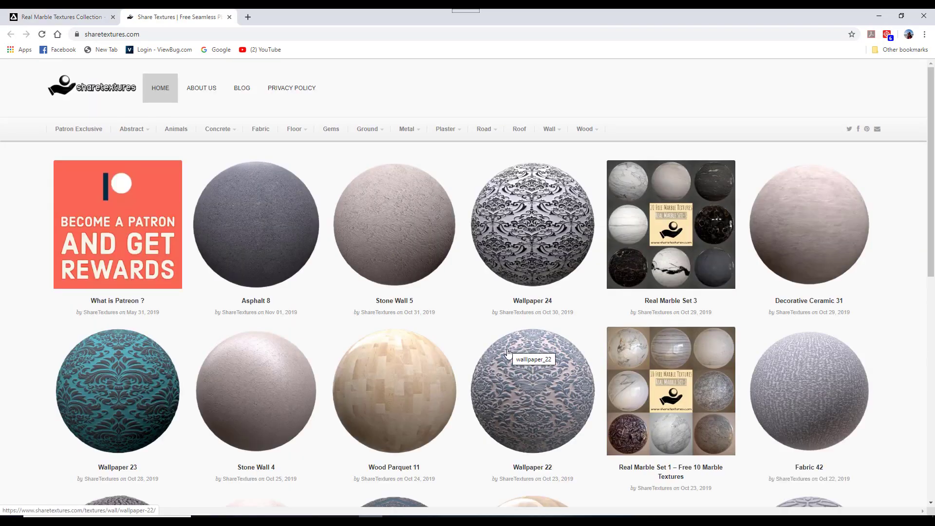
scroll(507, 358, down, 5)
scroll(507, 362, down, 3)
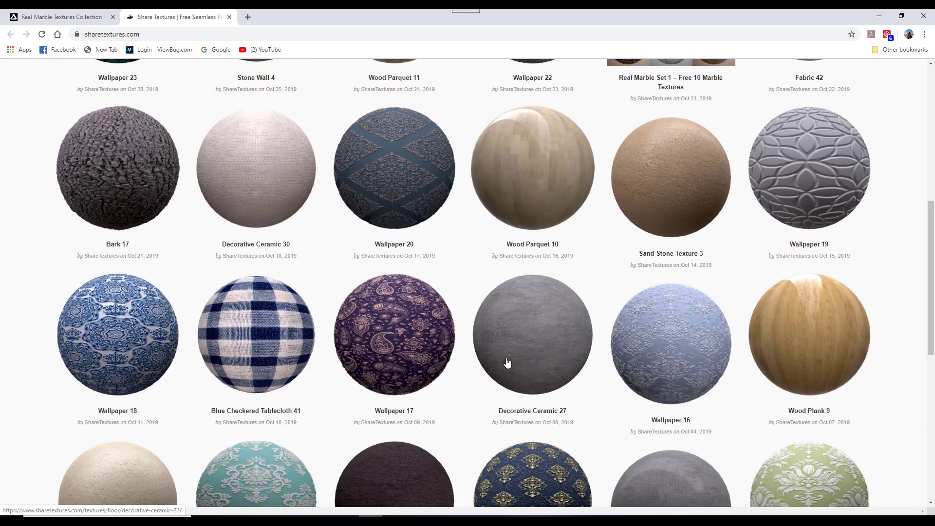
scroll(508, 362, down, 5)
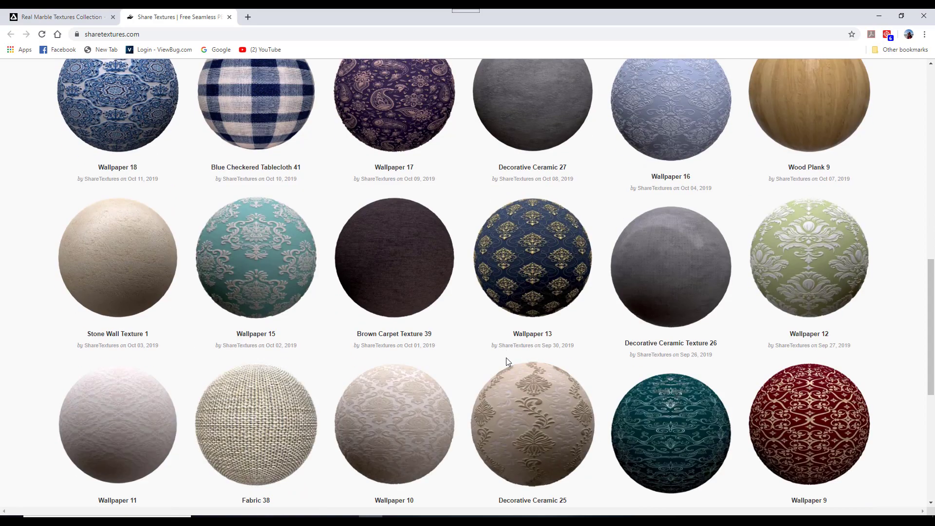
scroll(506, 358, down, 6)
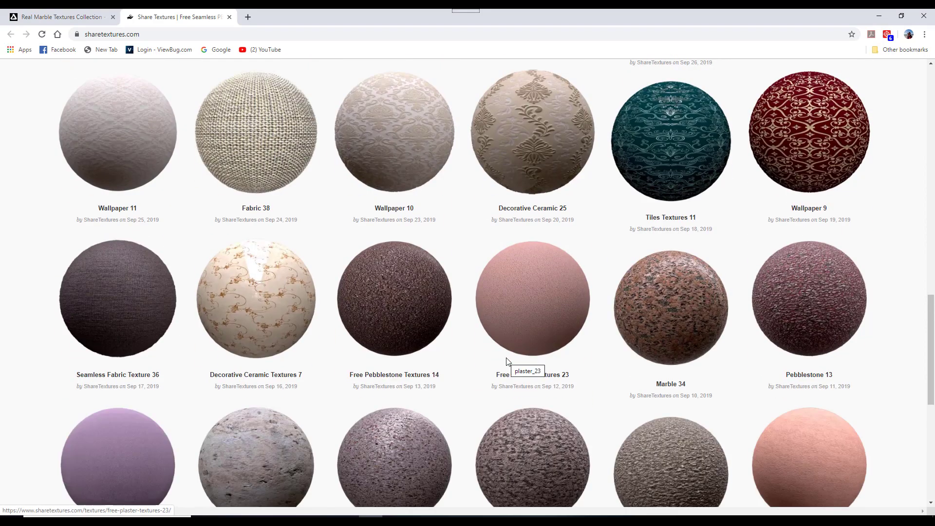
scroll(285, 417, down, 3)
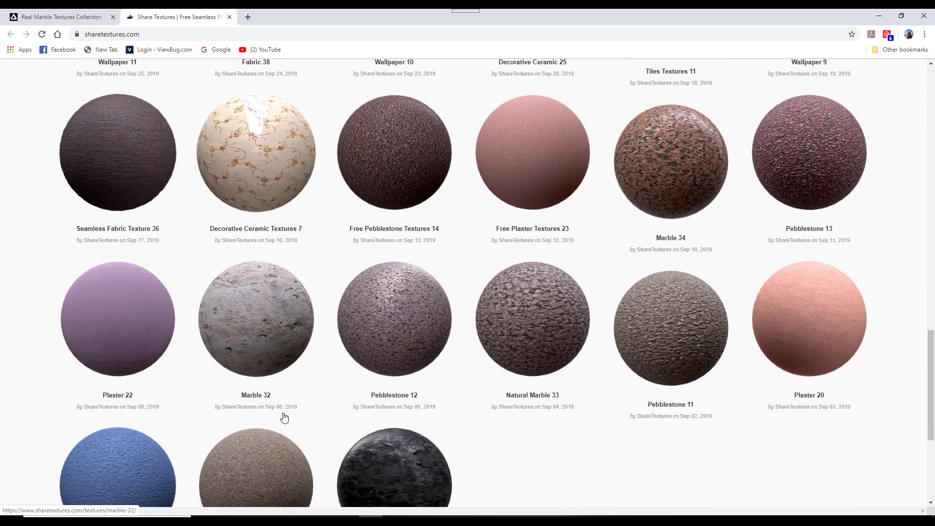
scroll(285, 417, up, 4)
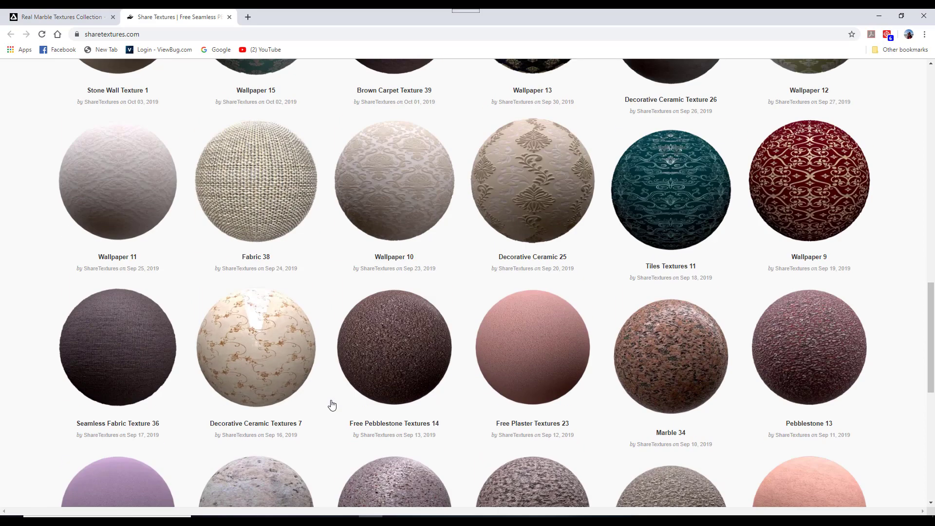
click(781, 182)
scroll(431, 316, down, 3)
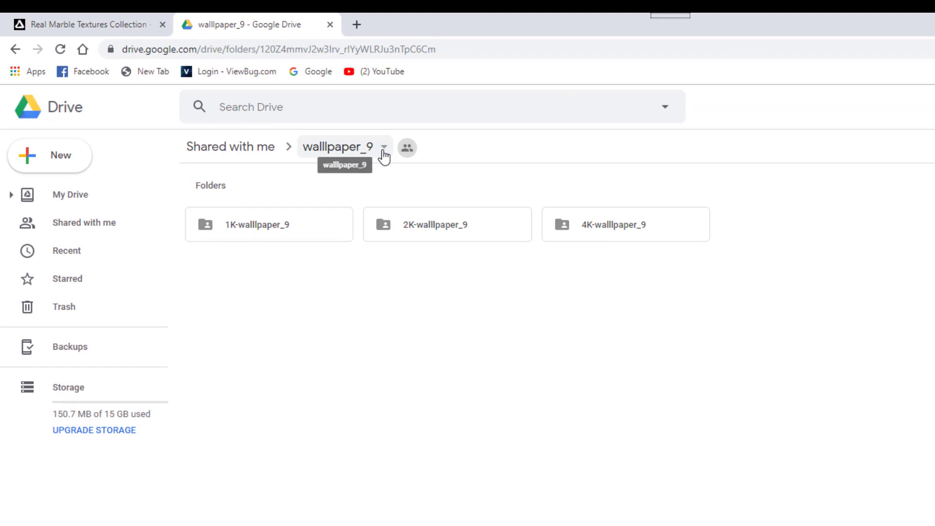
Download the walllpaper_9 folder from its breadcrumb menu as a zip and open it from the download bar.
click(384, 147)
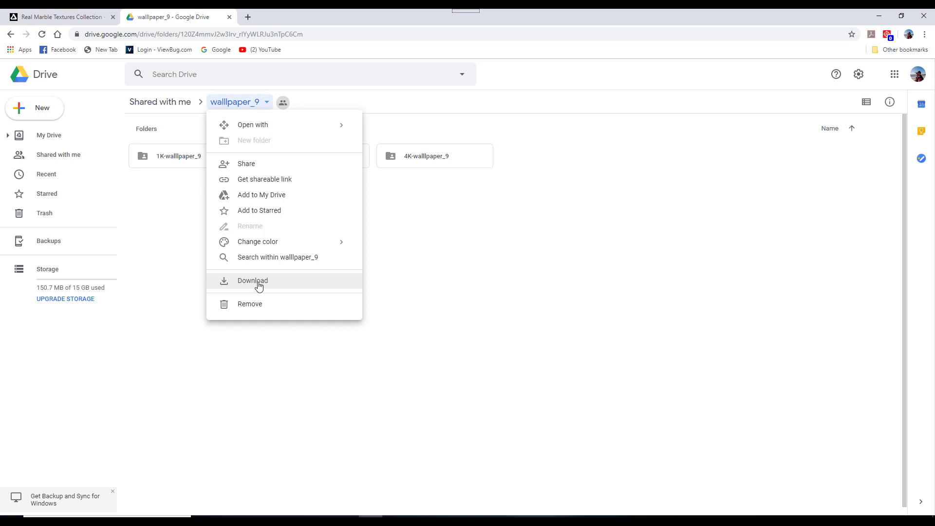
click(259, 286)
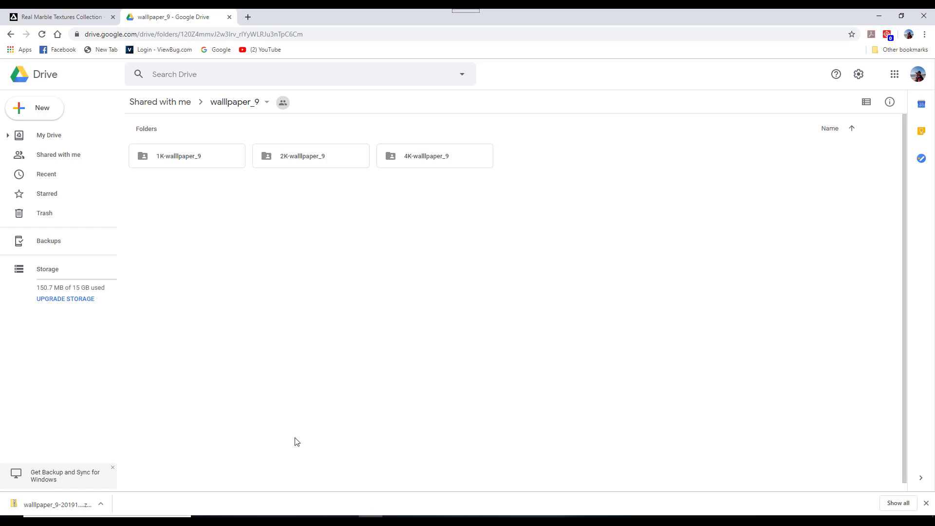
click(55, 507)
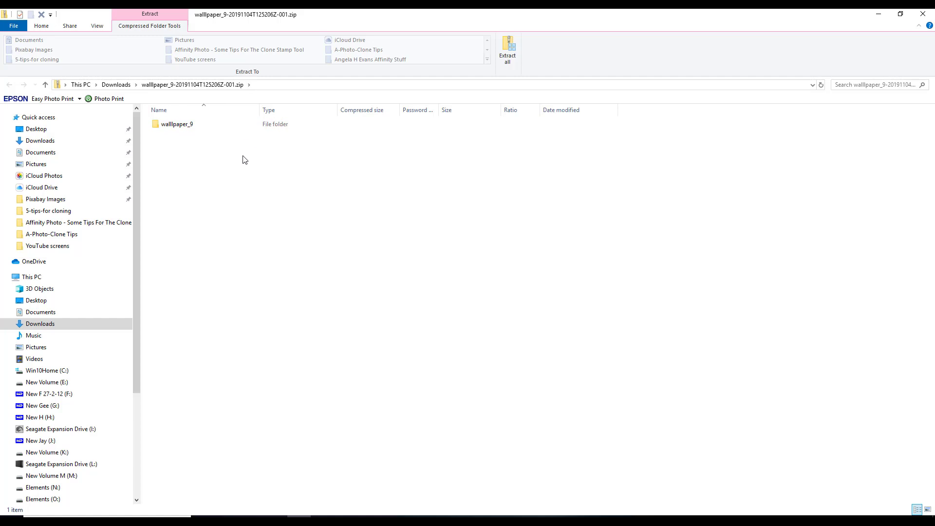
Go up to Downloads and Extract All the walllpaper_9 zip into its suggested folder.
click(213, 86)
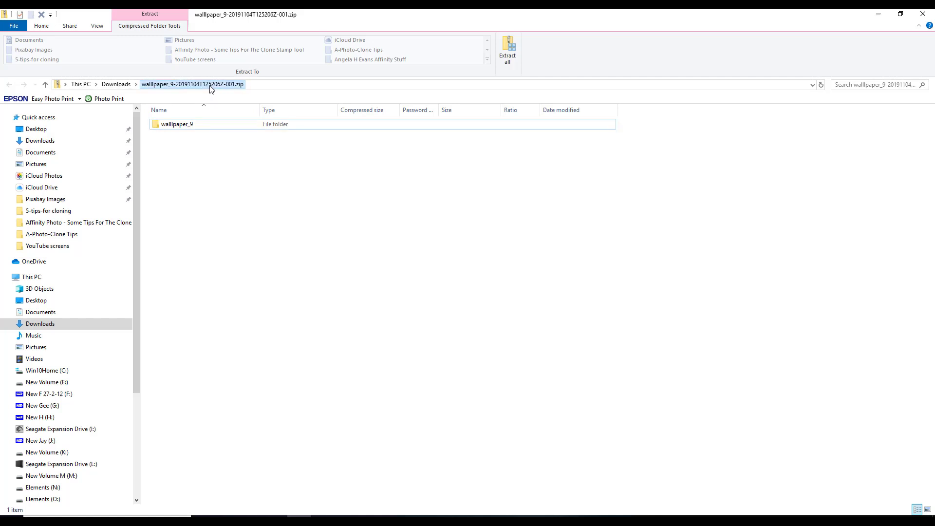
click(117, 84)
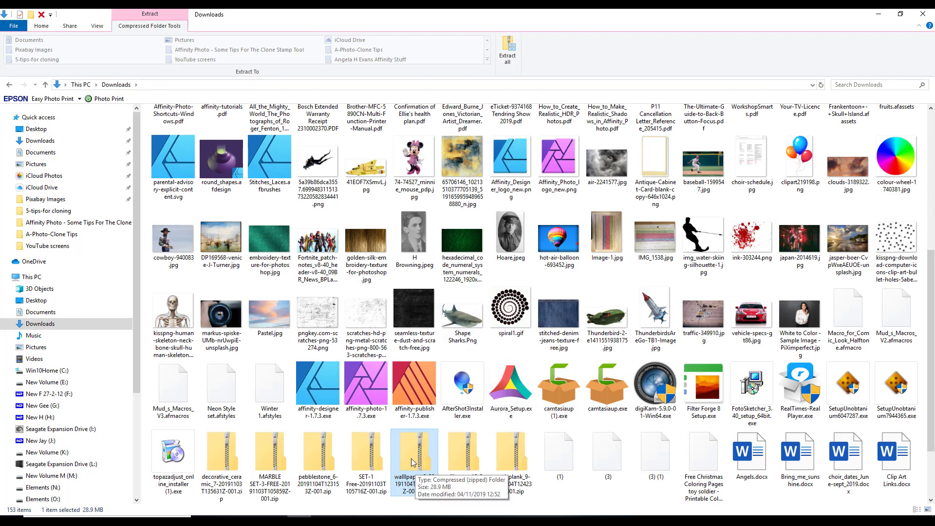
right_click(411, 461)
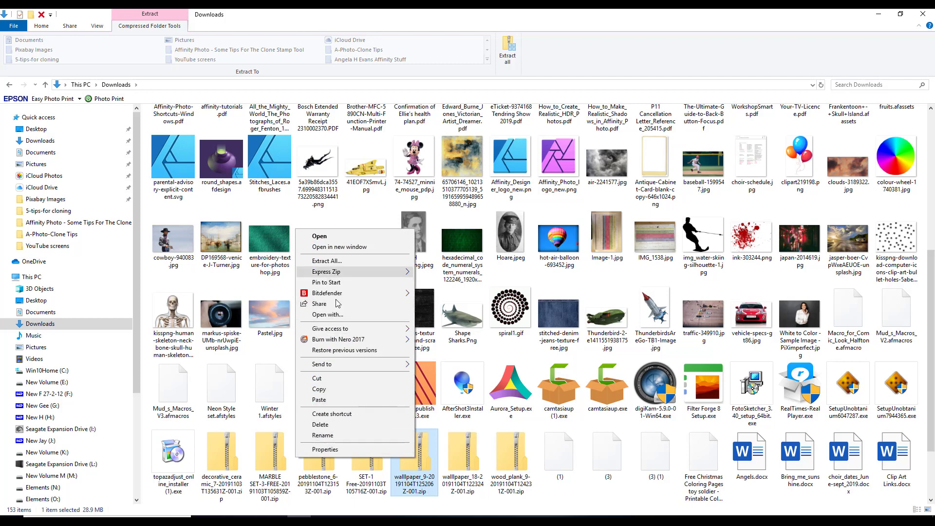
mouse_move(355, 331)
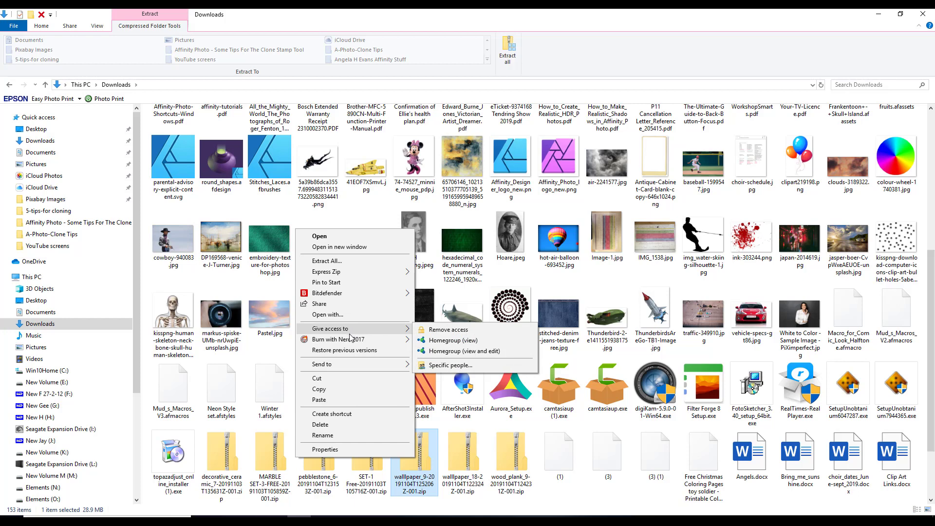
click(350, 262)
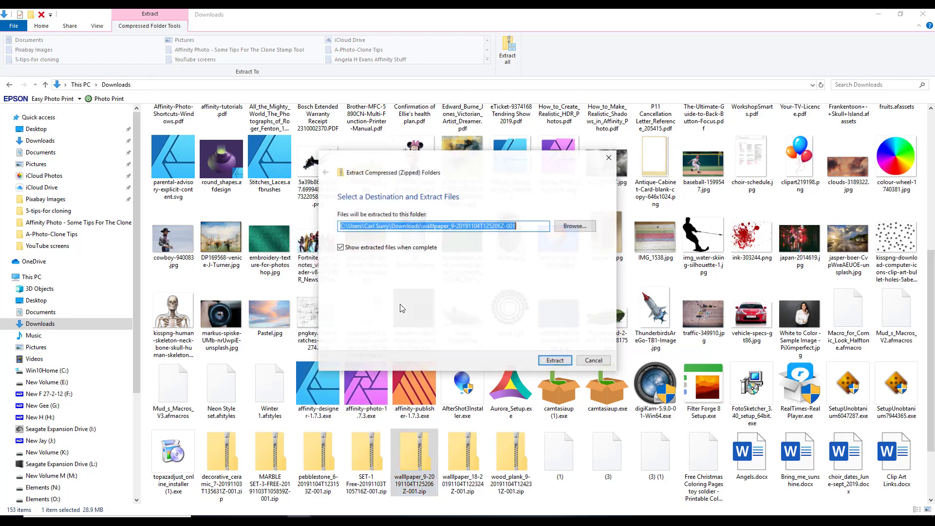
click(556, 361)
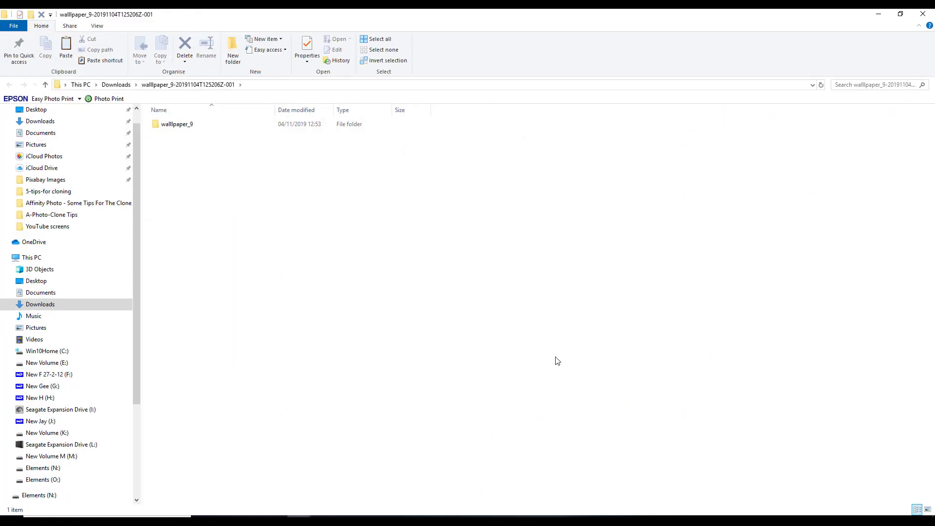
Open the extracted folders down to the five 4K-walllpaper_9 maps, then return to the Drive window.
click(922, 14)
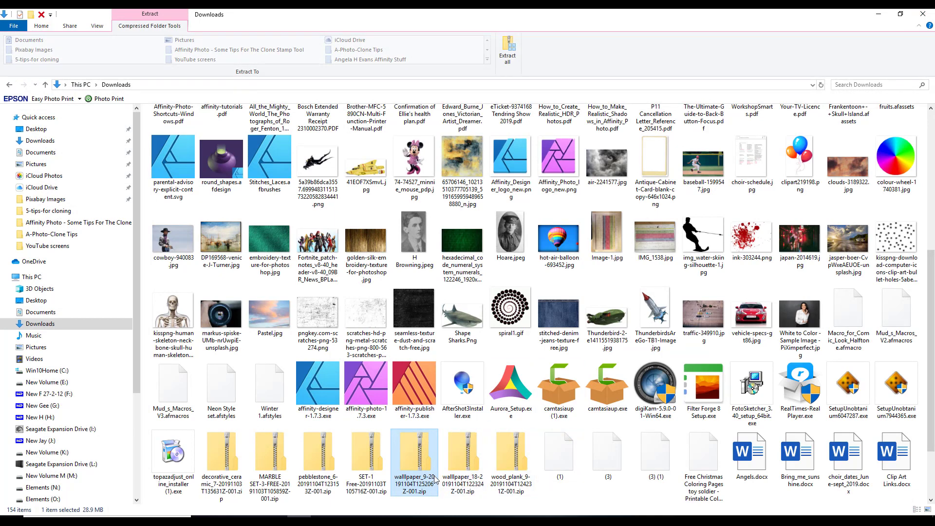
scroll(403, 436, up, 5)
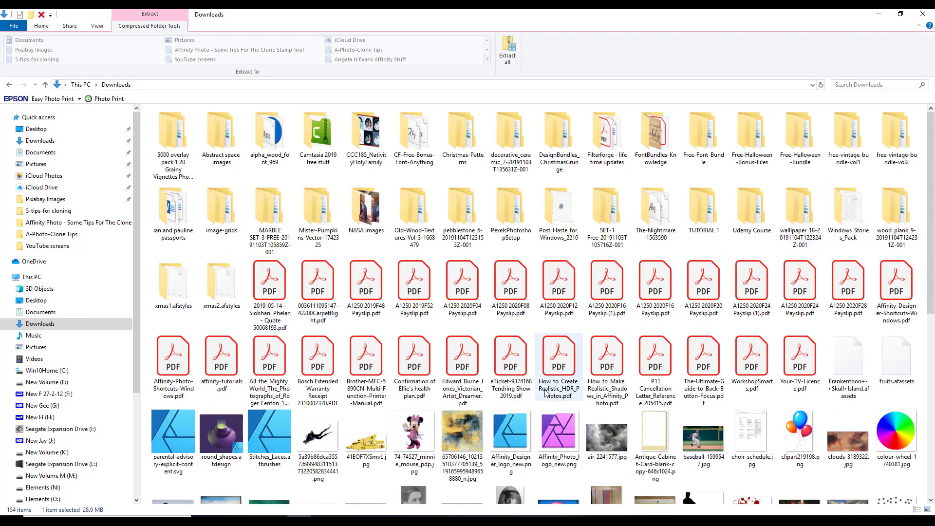
scroll(561, 384, down, 6)
double_click(603, 459)
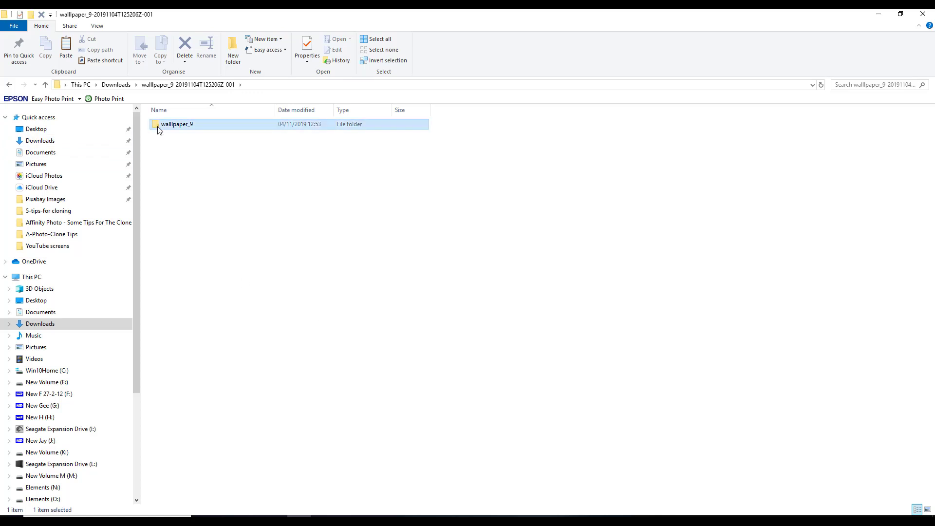
double_click(157, 128)
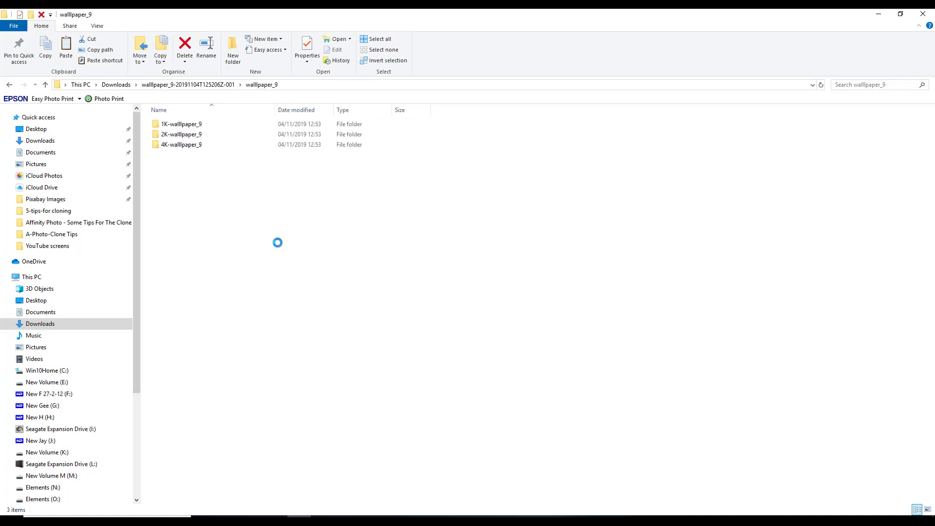
double_click(157, 146)
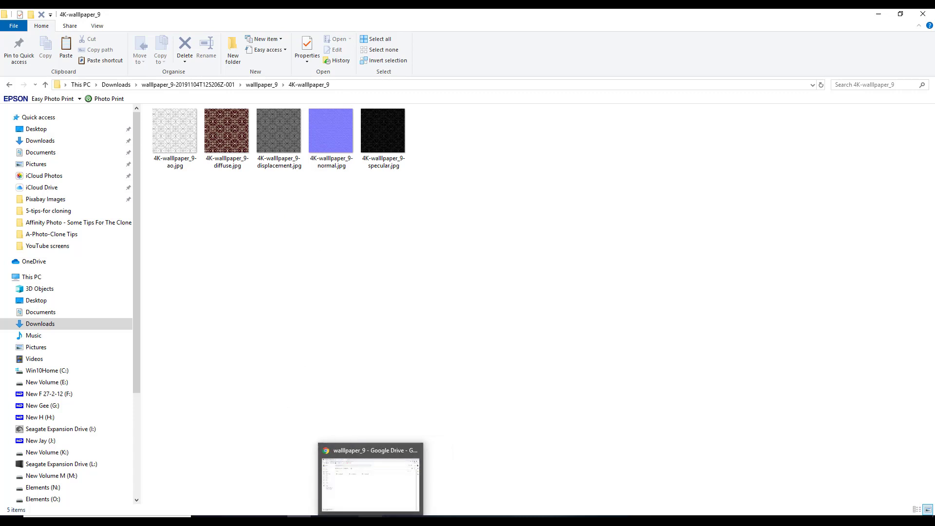
click(414, 479)
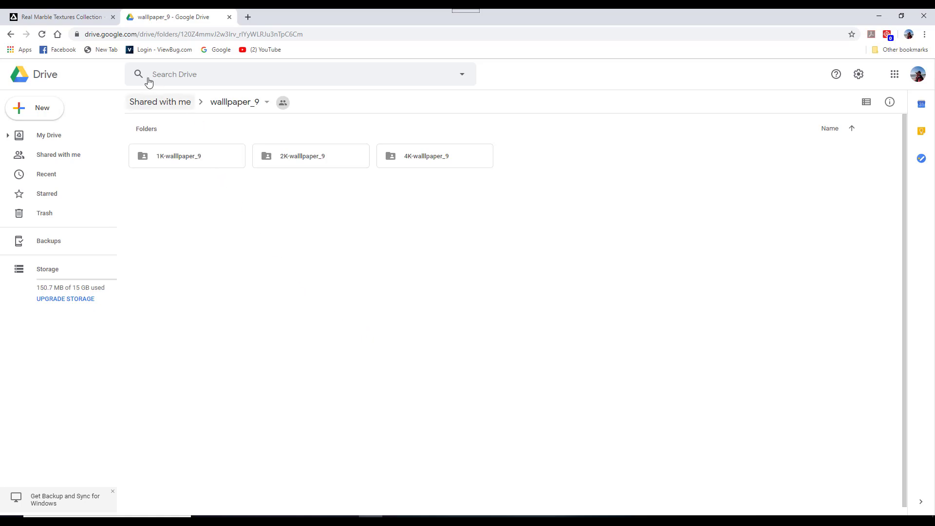
Go back to the ShareTextures home page and start the Real Marble Set 1 download.
click(10, 34)
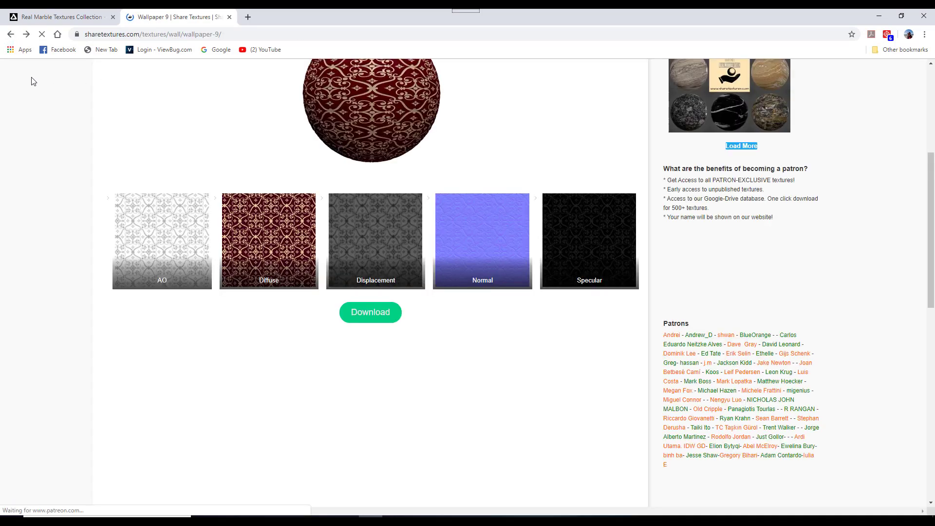
click(10, 34)
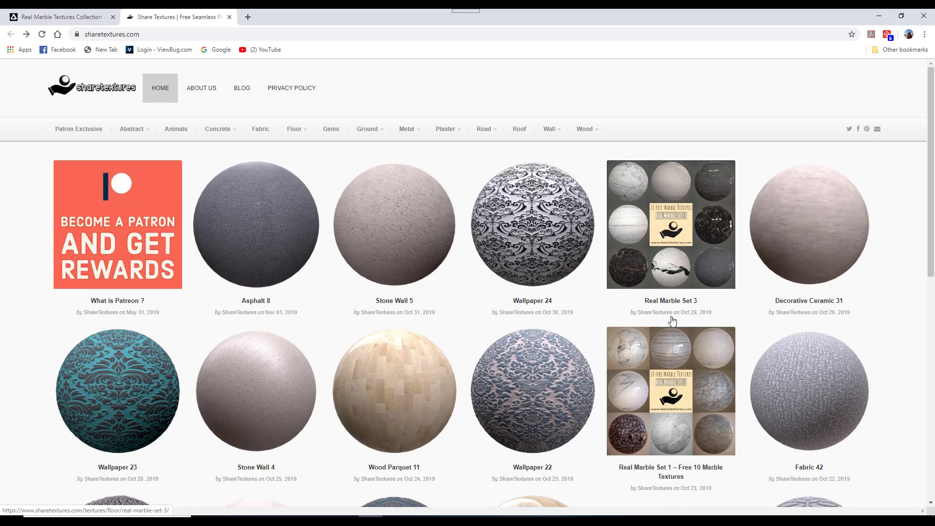
click(671, 414)
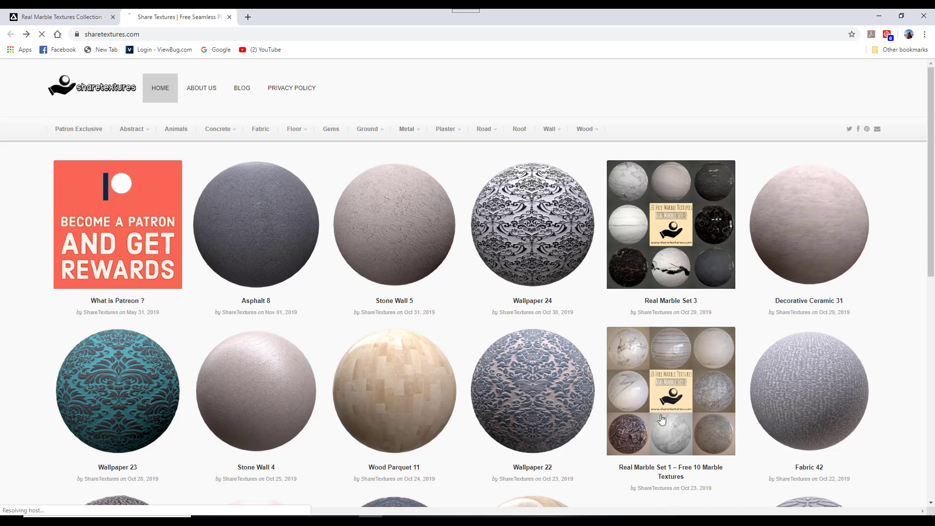
scroll(539, 347, down, 5)
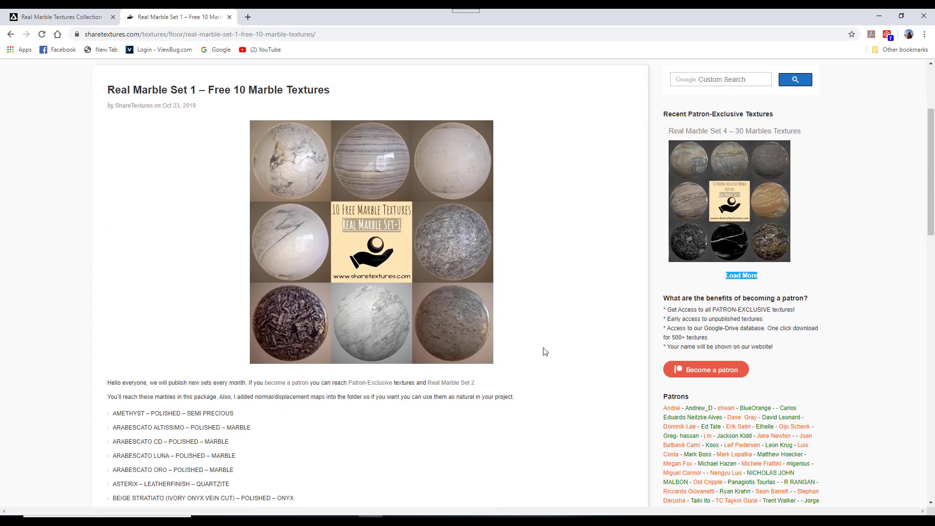
scroll(544, 350, down, 7)
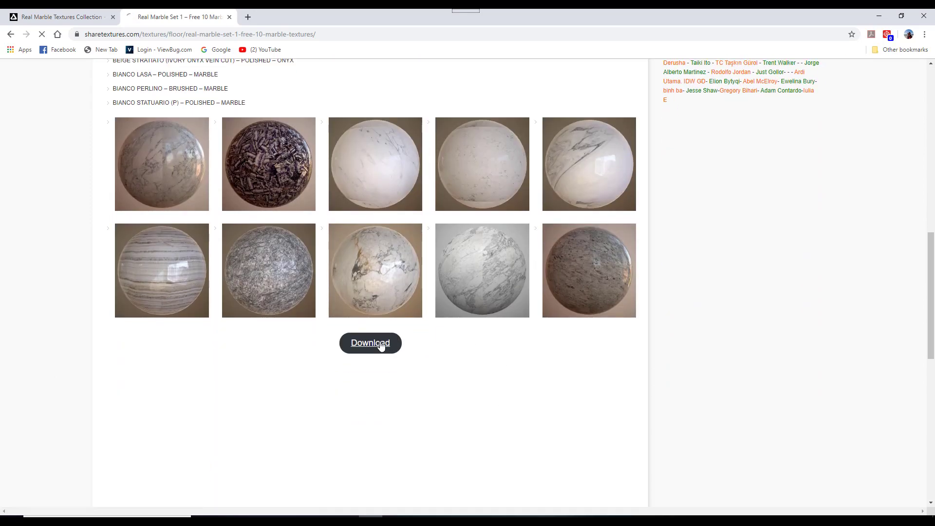
click(379, 346)
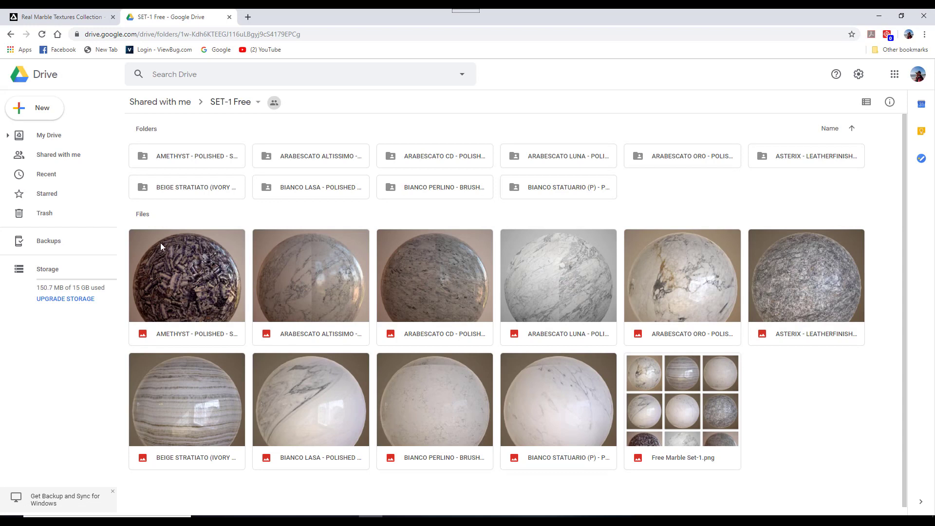
Open the actions menu from the SET-1 Free breadcrumb dropdown in Google Drive.
click(258, 104)
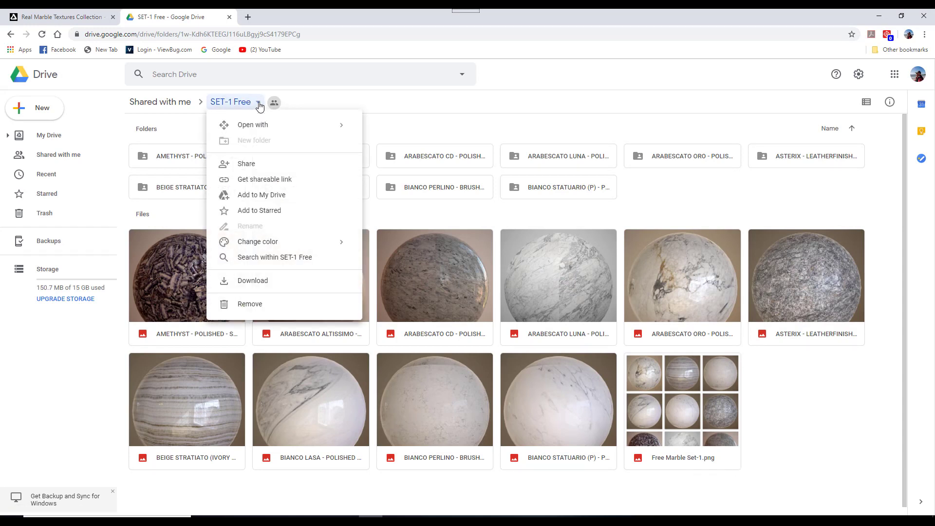